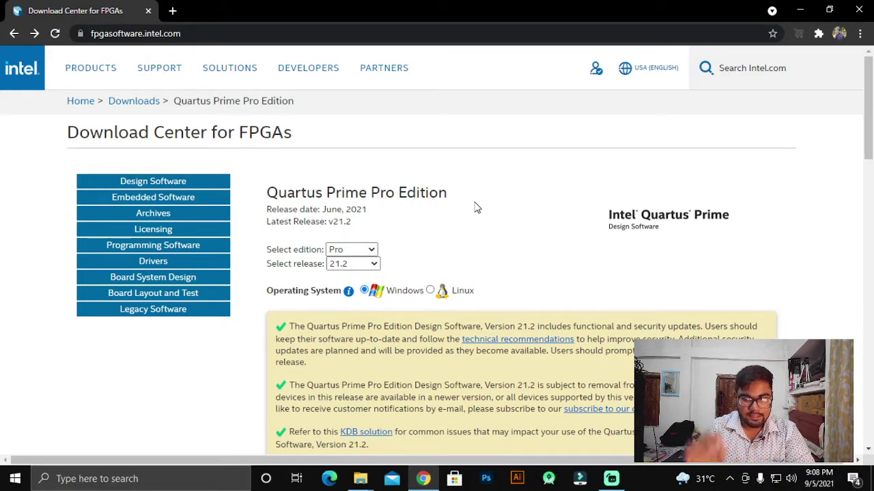
pyautogui.click(596, 69)
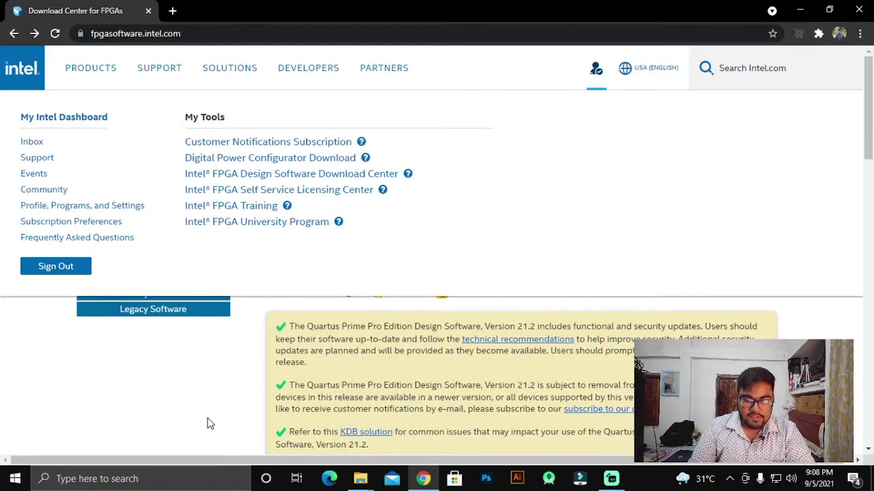
pyautogui.click(595, 70)
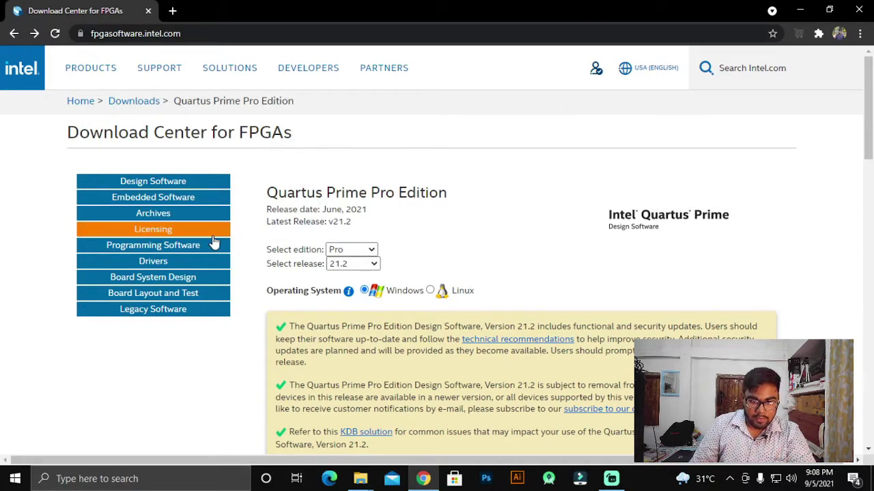
# Open the Quartus Prime Lite Edition download page from the design software list.
pyautogui.click(156, 183)
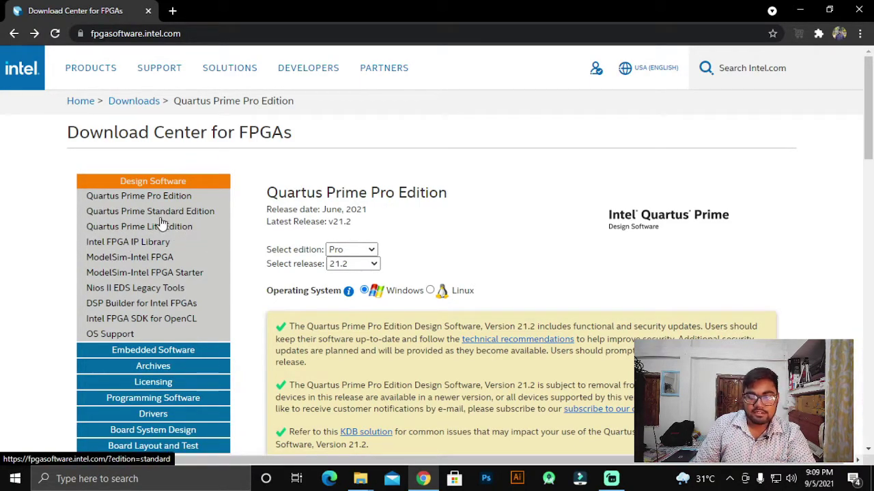
pyautogui.click(114, 232)
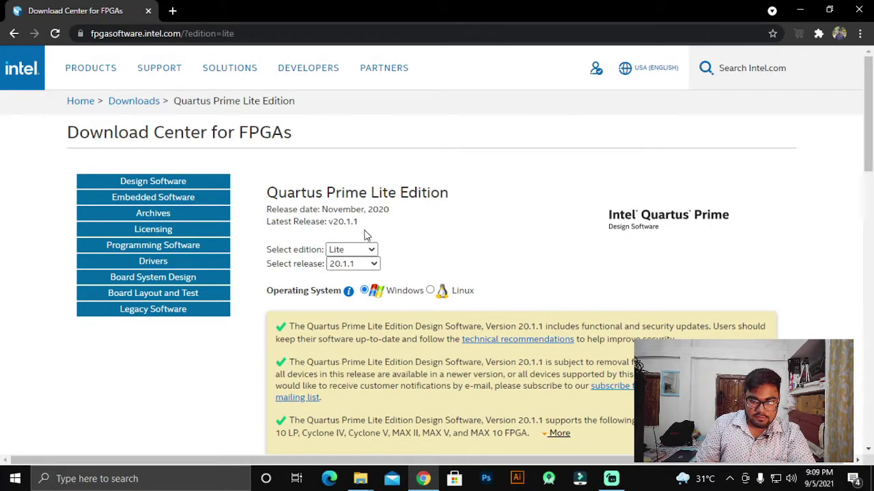
pyautogui.moveTo(266, 195); pyautogui.dragTo(464, 206)
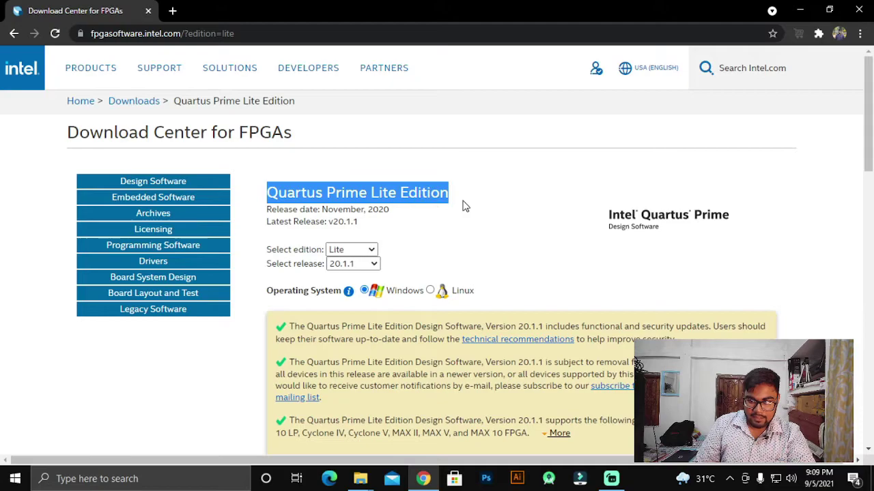
pyautogui.click(390, 239)
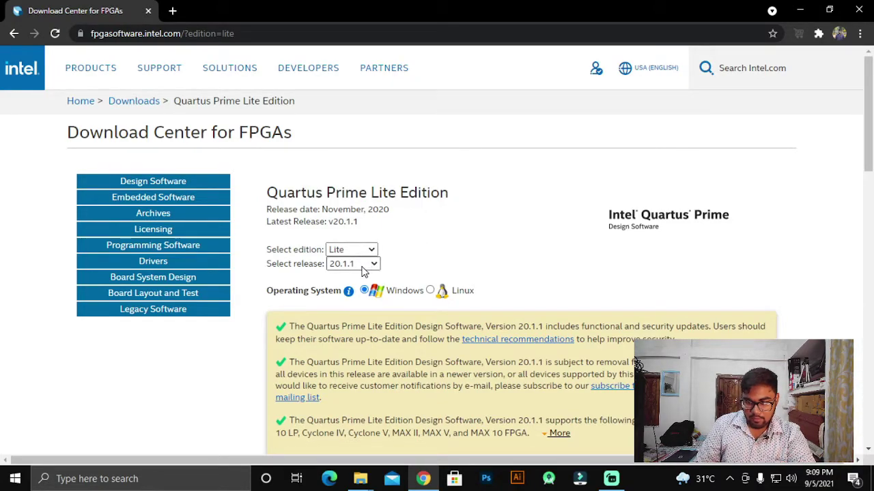
# Switch the download page to release 13.1 for Windows.
pyautogui.click(362, 269)
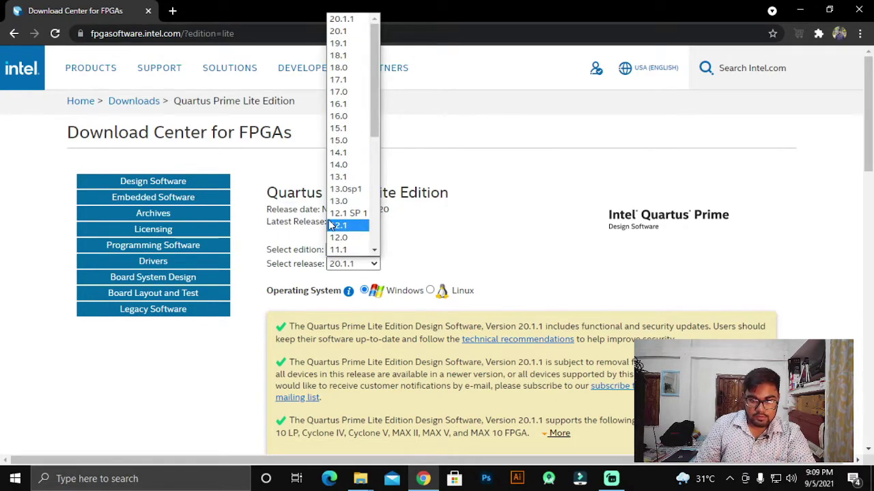
pyautogui.click(348, 177)
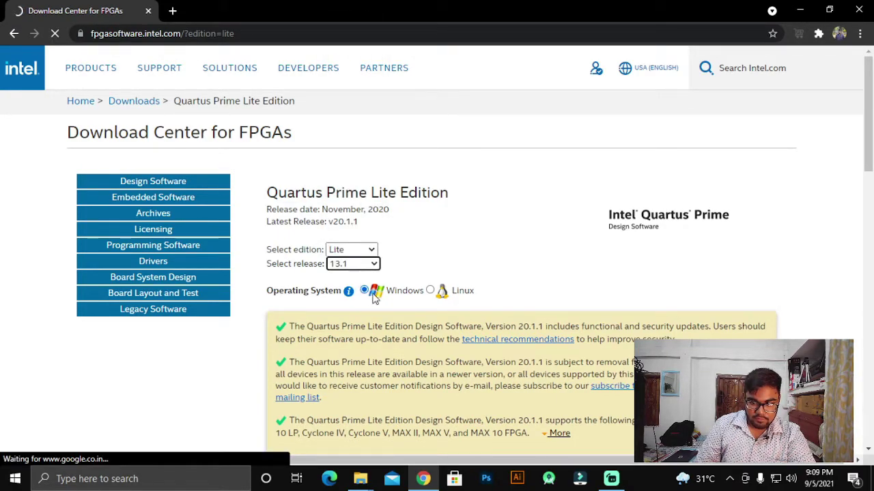
pyautogui.scroll(-1, 433, 265)
pyautogui.scroll(-1, 433, 264)
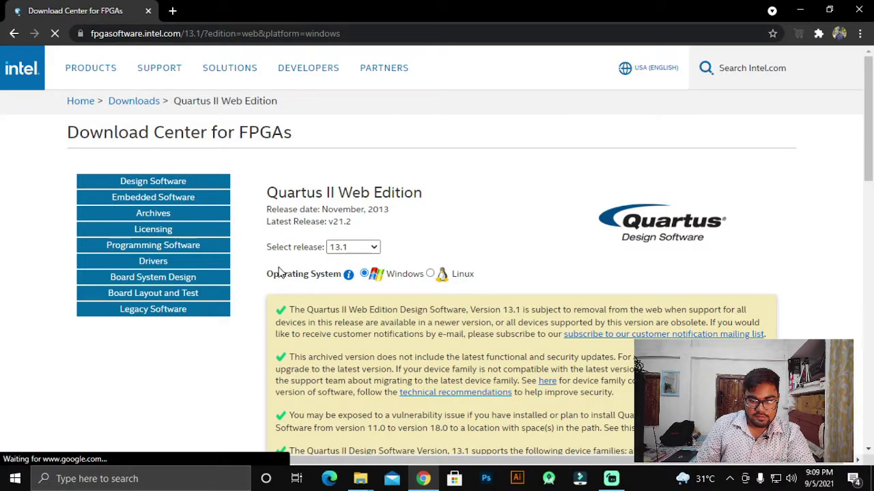
pyautogui.moveTo(267, 274); pyautogui.dragTo(331, 279)
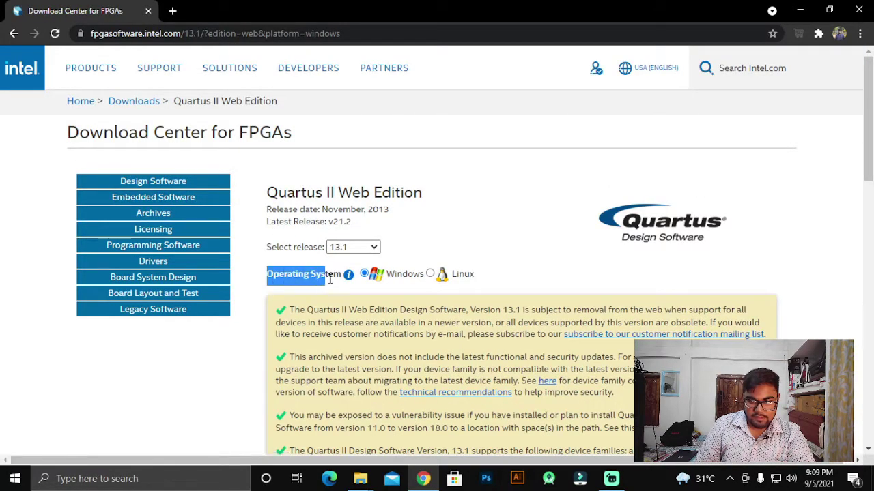
pyautogui.click(393, 295)
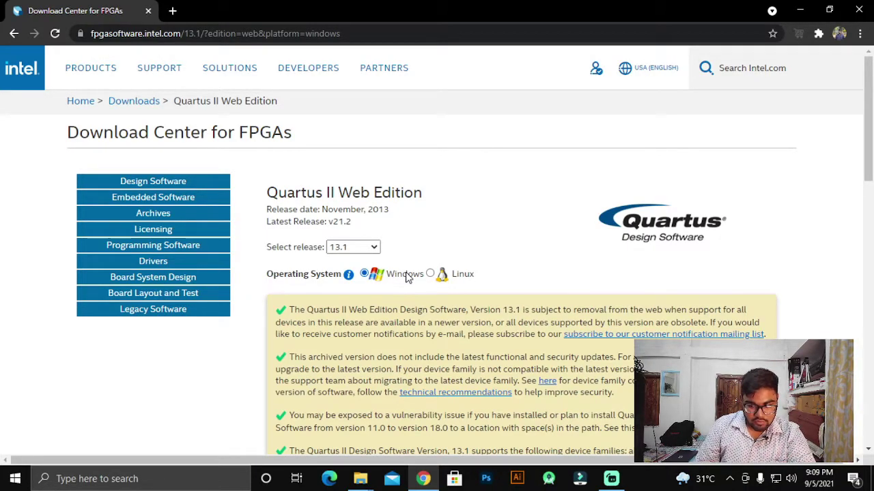
# Download Quartus II Software (includes Nios II EDS) from the individual files and agree to the legal disclaimer.
pyautogui.scroll(-6, 414, 275)
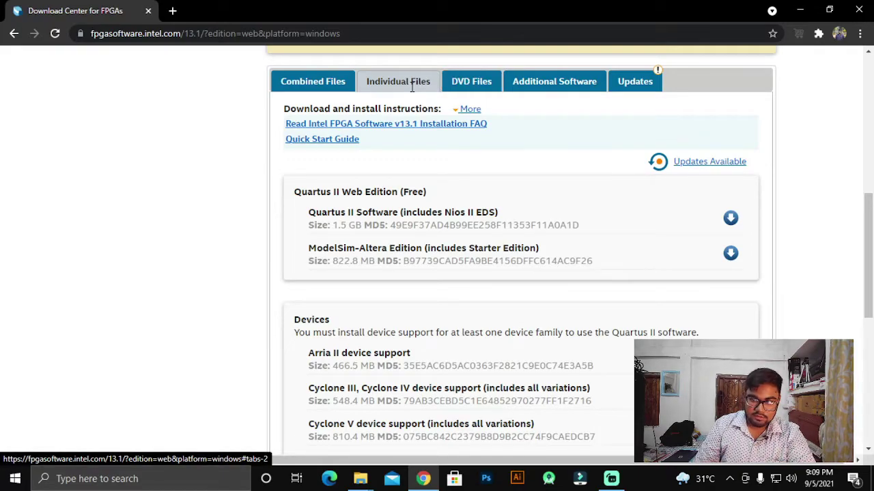
pyautogui.moveTo(295, 193); pyautogui.dragTo(437, 212)
pyautogui.click(308, 193)
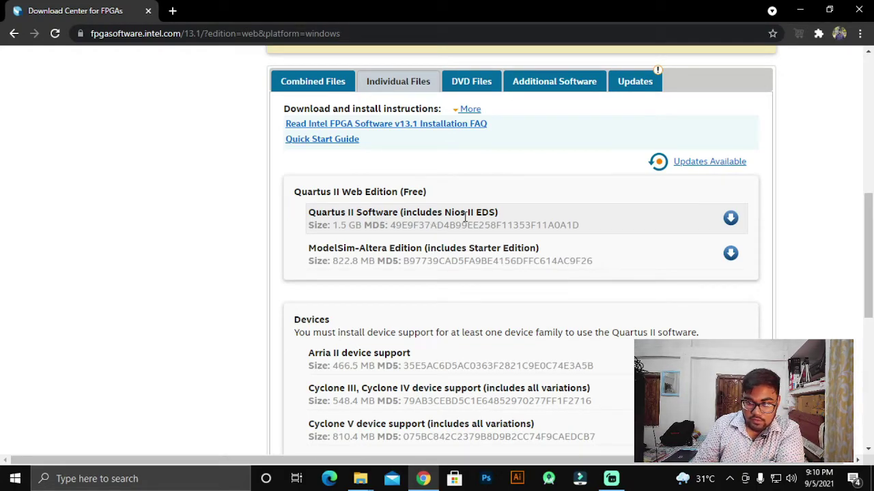
pyautogui.click(730, 218)
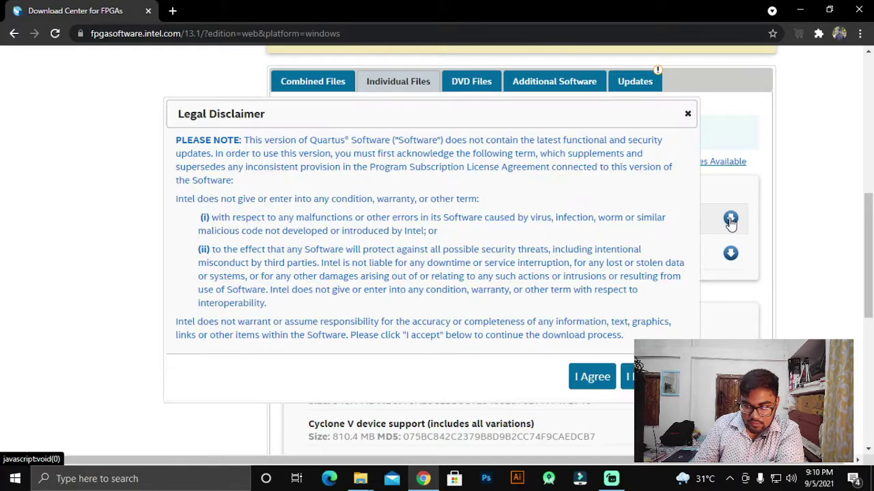
pyautogui.click(595, 373)
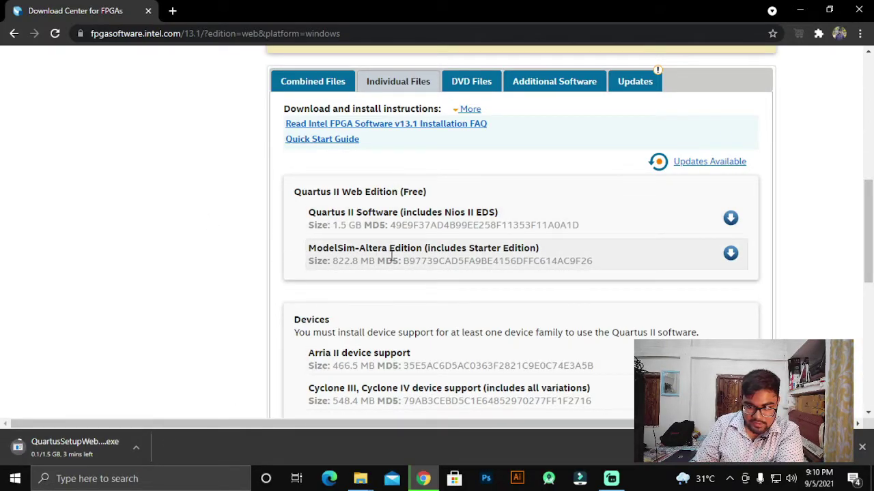
# Download ModelSim-Altera Edition and the Cyclone III, Cyclone IV device support, agreeing to the legal disclaimer for each.
pyautogui.click(731, 257)
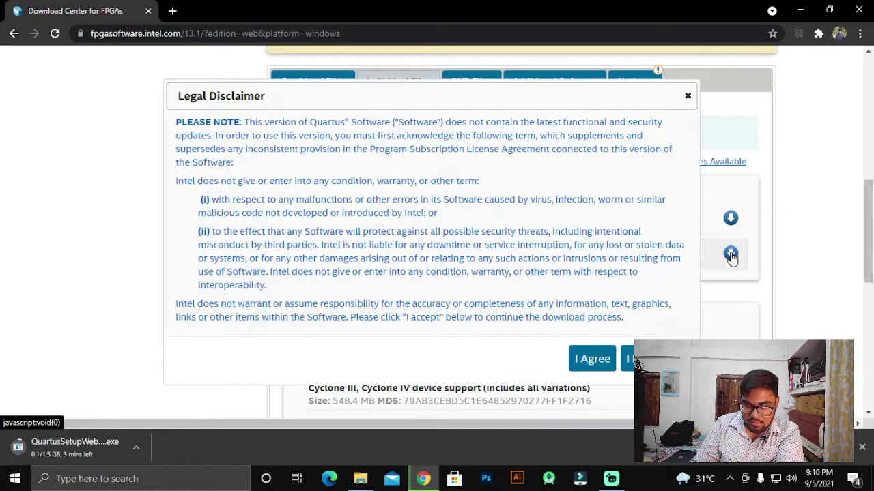
pyautogui.click(586, 361)
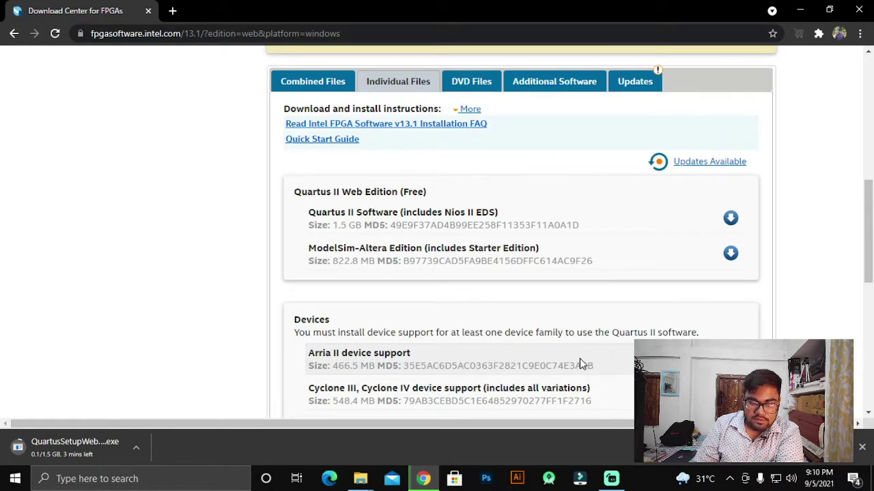
pyautogui.scroll(-3, 519, 288)
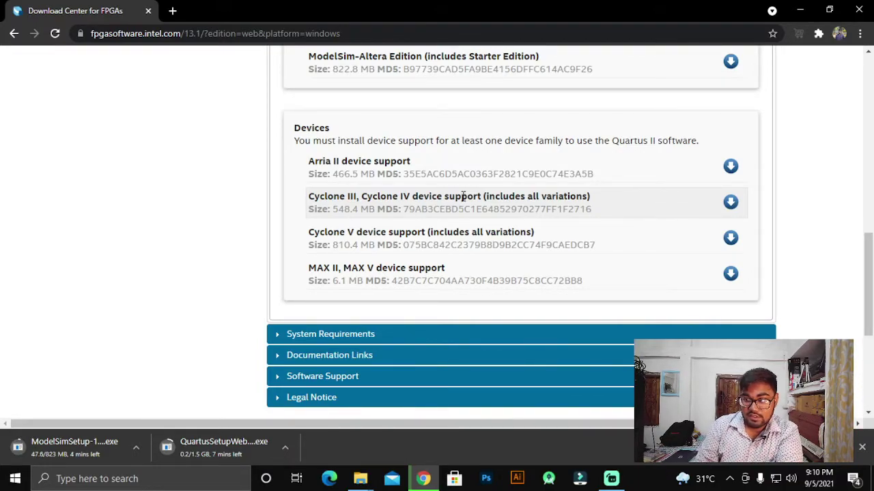
pyautogui.click(731, 202)
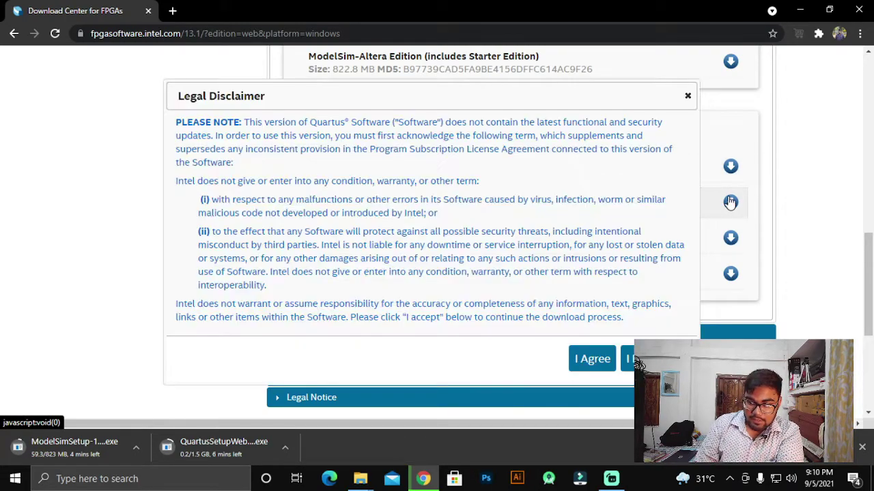
pyautogui.click(591, 360)
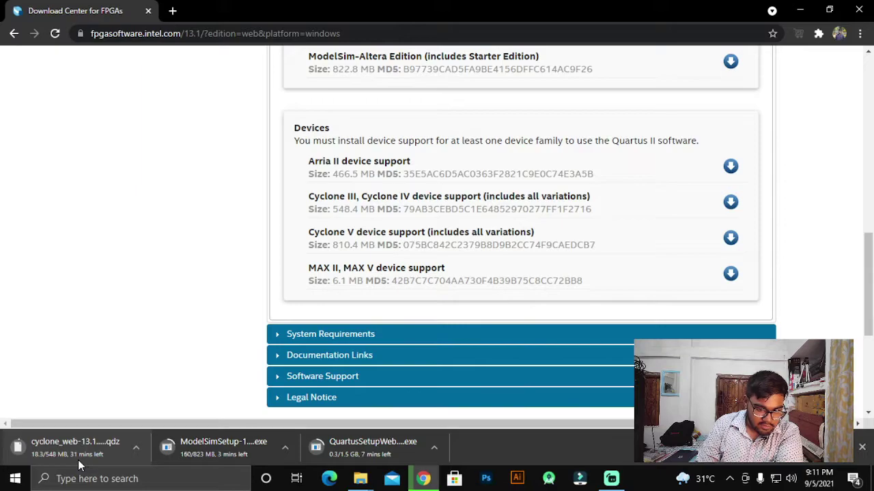
# Show the downloaded cyclone_web-13.1.0.162.qdz in its folder and select the QuartusSetupWeb-13.1.0.162 installer there.
pyautogui.hotkey('ctrl', 'j')
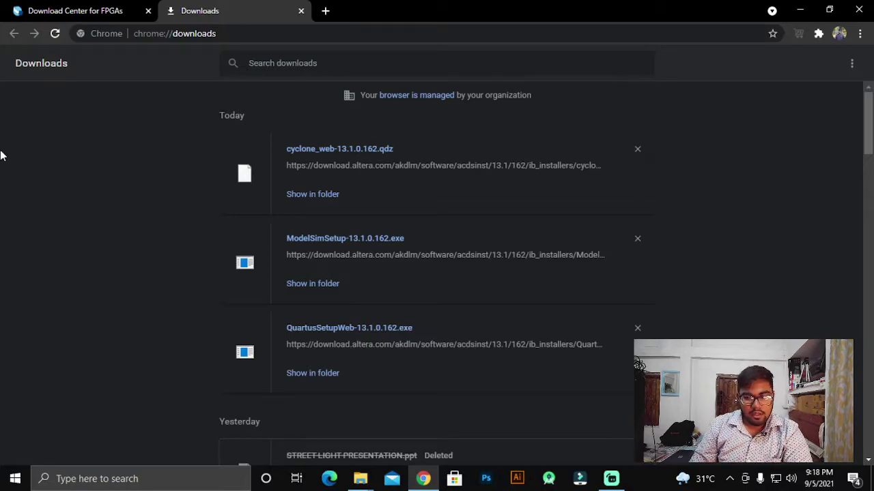
pyautogui.click(305, 194)
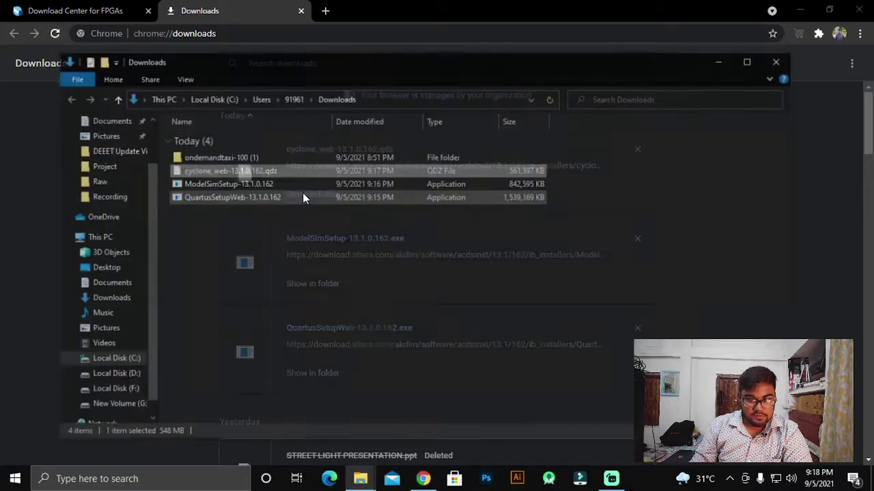
pyautogui.click(289, 257)
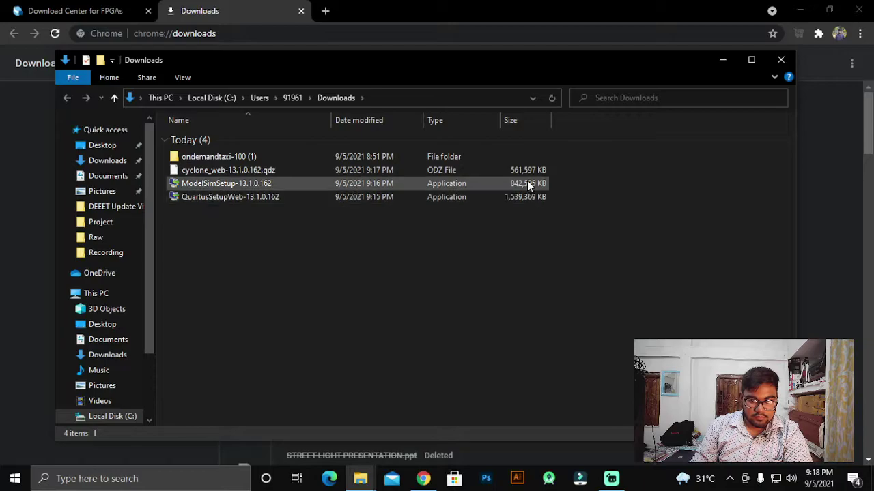
pyautogui.moveTo(584, 257); pyautogui.dragTo(409, 171)
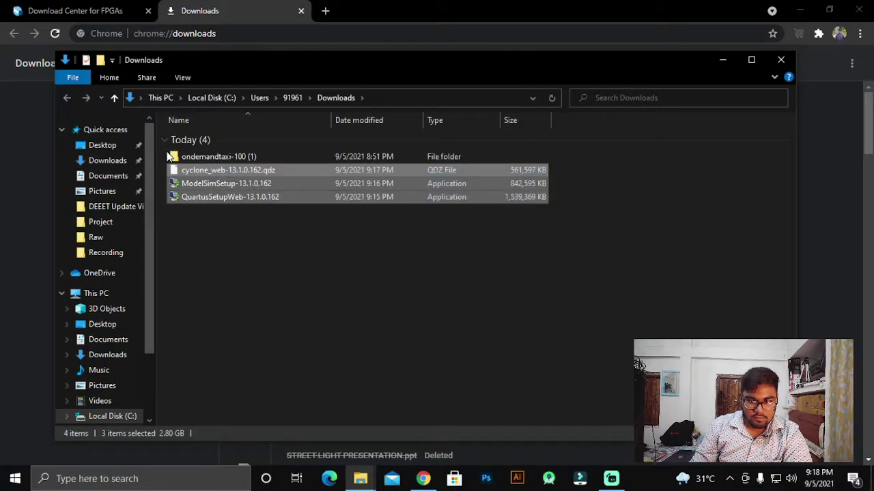
pyautogui.click(213, 248)
pyautogui.moveTo(284, 243); pyautogui.dragTo(208, 173)
pyautogui.click(242, 240)
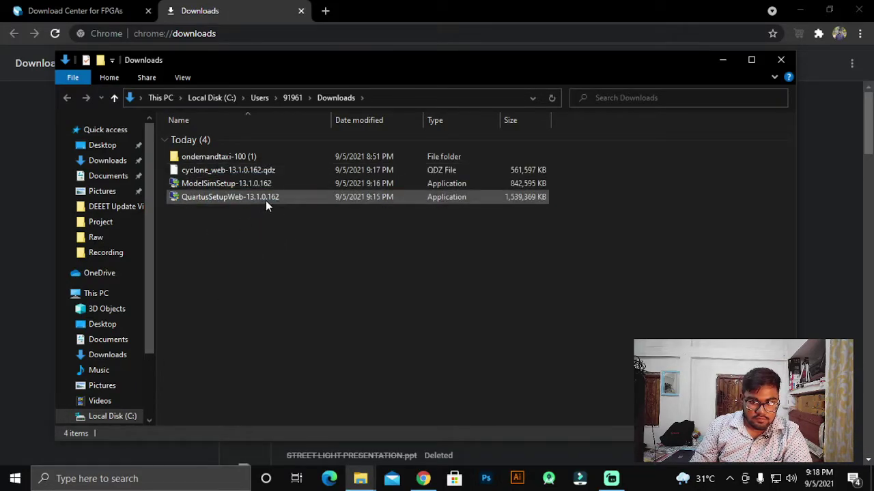
pyautogui.click(265, 200)
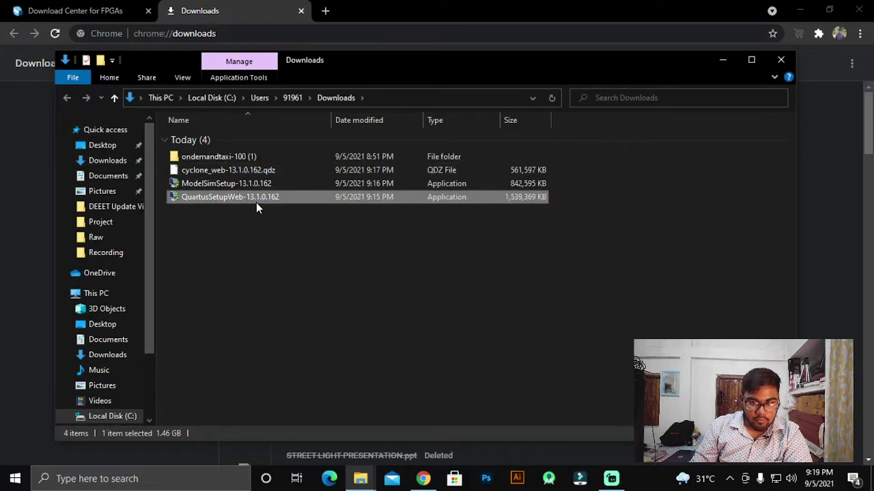
# Turn off the entire K7TotalSecurity protection for 1 Hour.
pyautogui.click(732, 483)
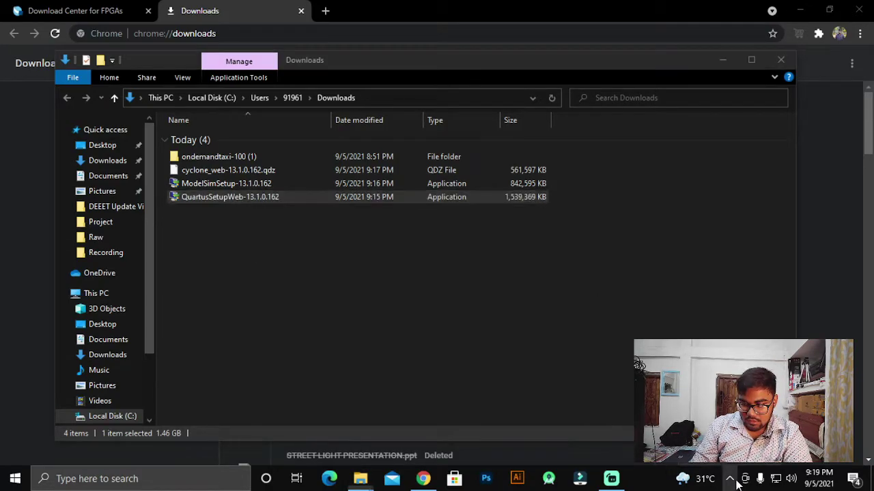
pyautogui.rightClick(720, 453)
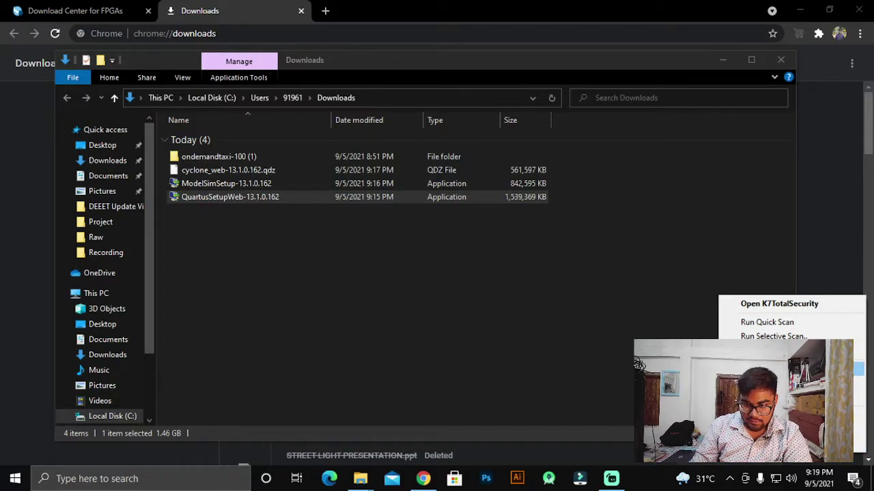
pyautogui.click(785, 369)
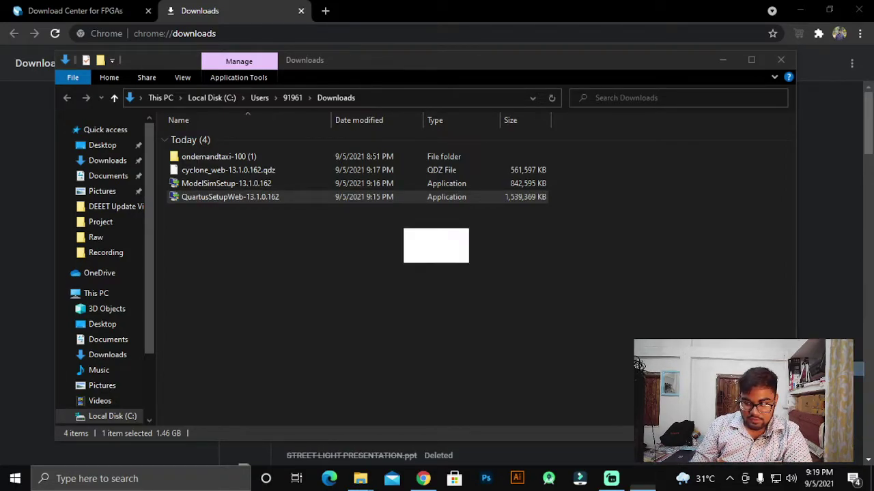
pyautogui.click(392, 283)
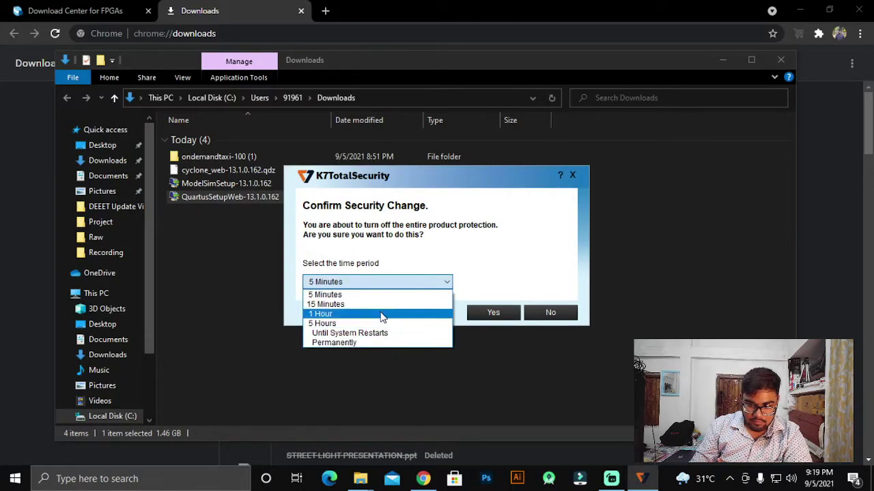
pyautogui.click(384, 314)
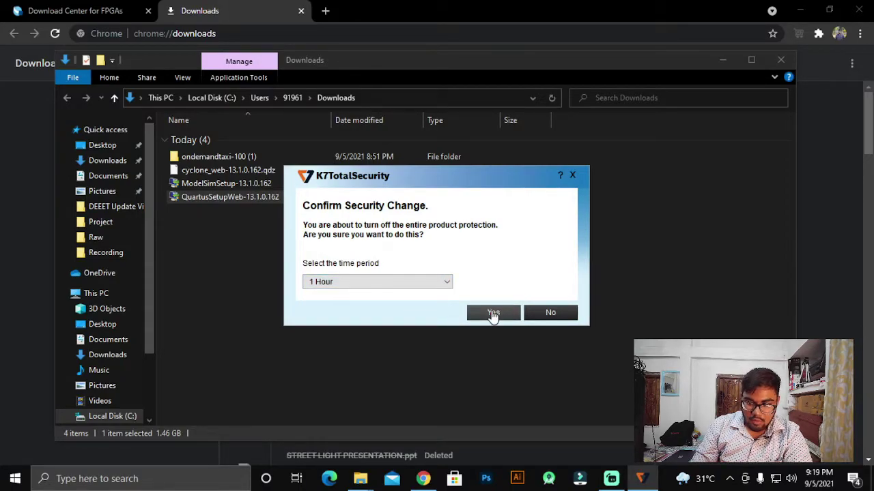
pyautogui.click(493, 313)
# Search Windows for the Windows Security settings and open the Virus & threat protection page.
pyautogui.click(15, 479)
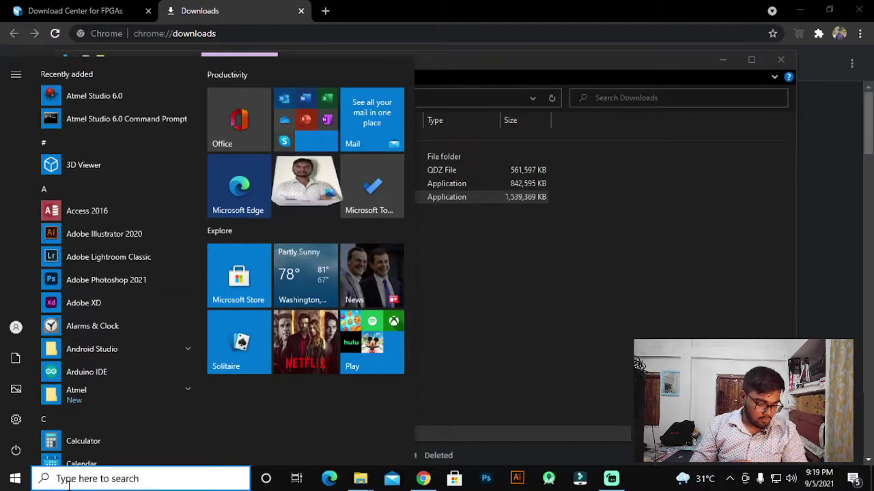
pyautogui.write('Sec')
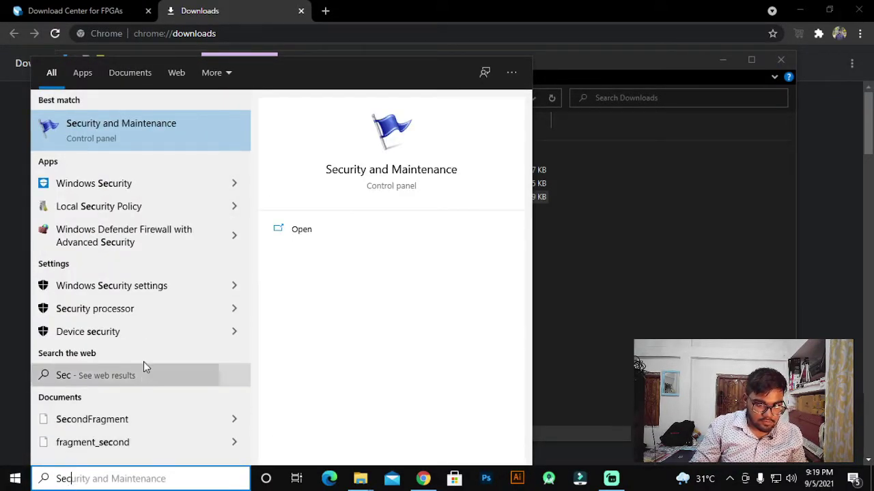
pyautogui.click(155, 285)
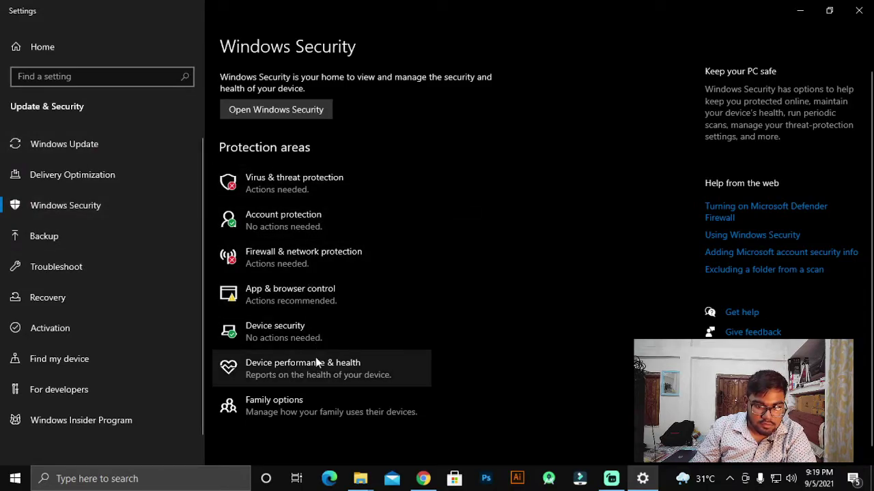
pyautogui.click(287, 186)
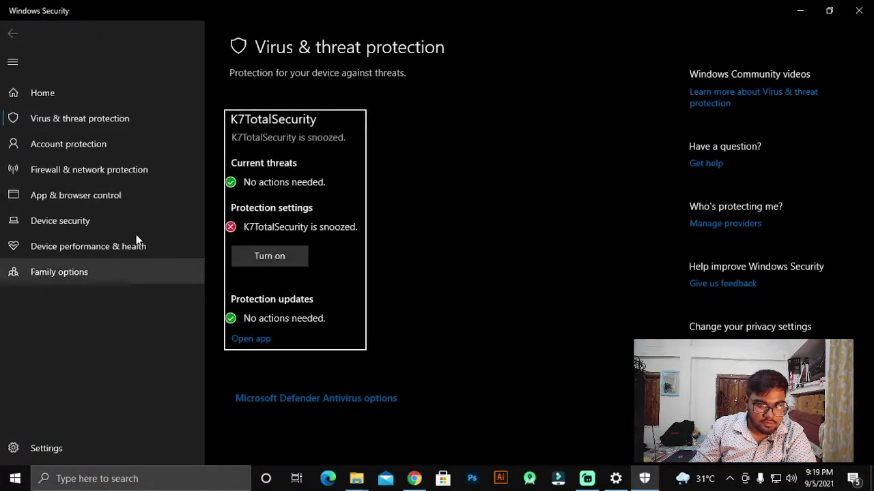
# Examine the Microsoft Defender Antivirus options and the other Windows Security pages, from Account protection through Family options, returning to Virus & threat protection.
pyautogui.click(392, 258)
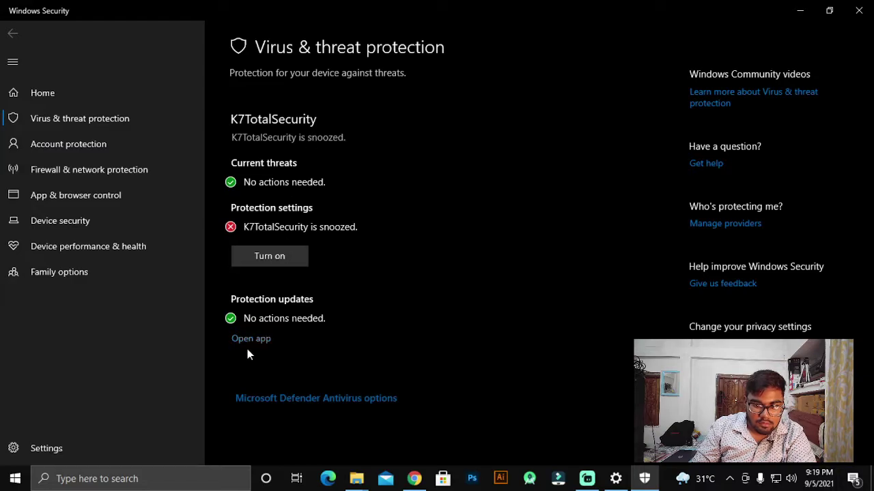
pyautogui.click(292, 407)
pyautogui.scroll(-1, 311, 372)
pyautogui.scroll(1, 287, 341)
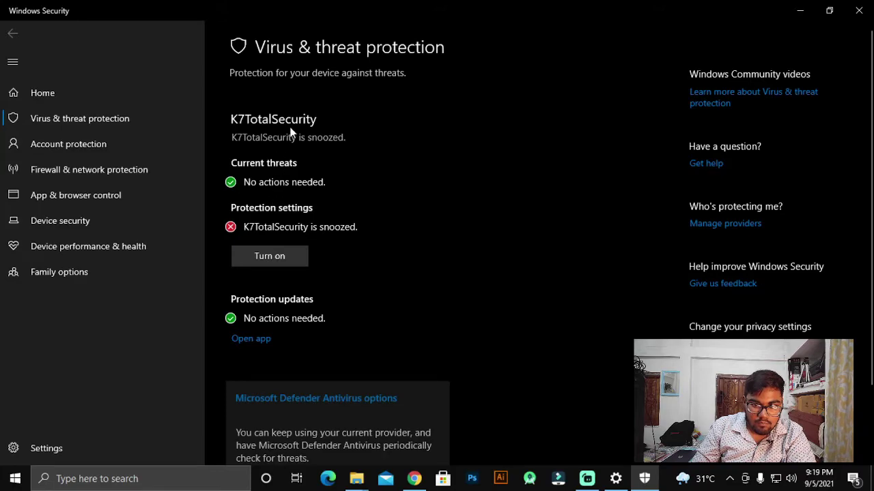
pyautogui.click(100, 142)
pyautogui.click(88, 191)
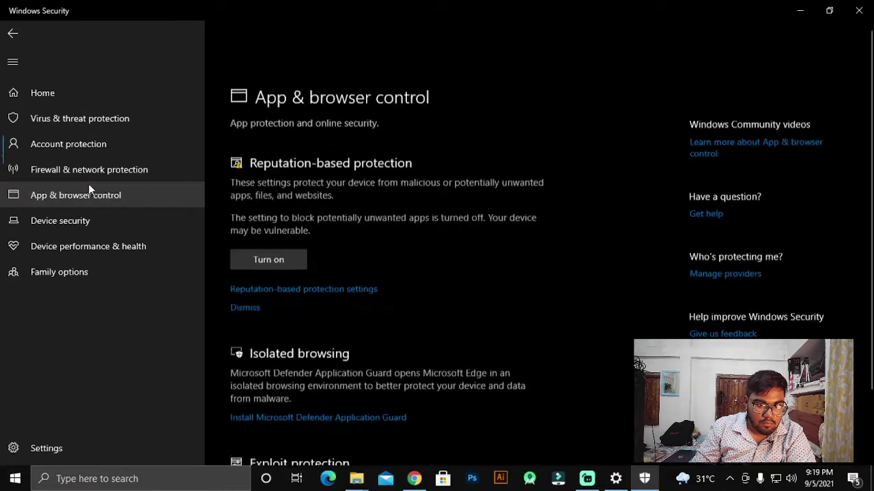
pyautogui.click(102, 168)
pyautogui.click(90, 198)
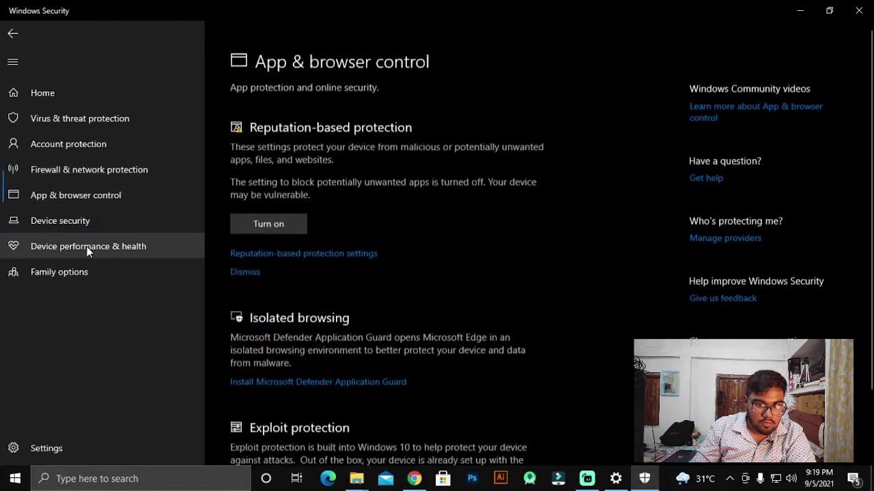
pyautogui.click(89, 221)
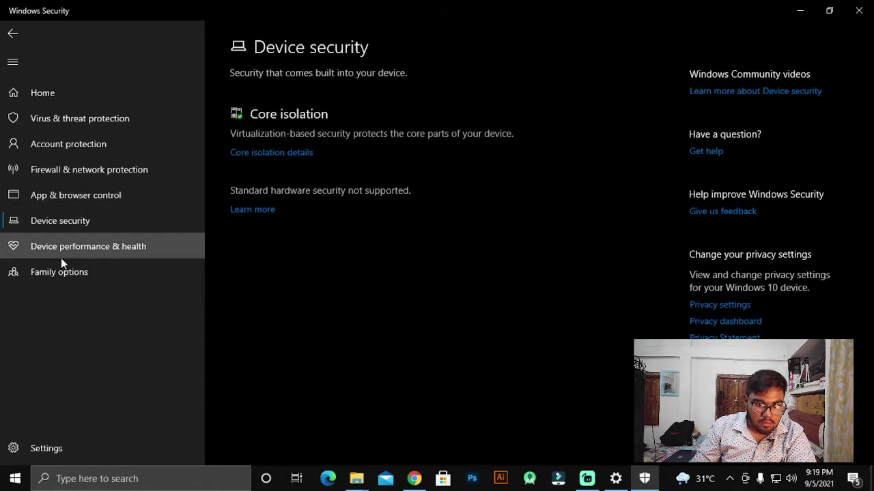
pyautogui.click(61, 257)
pyautogui.click(57, 274)
pyautogui.click(47, 172)
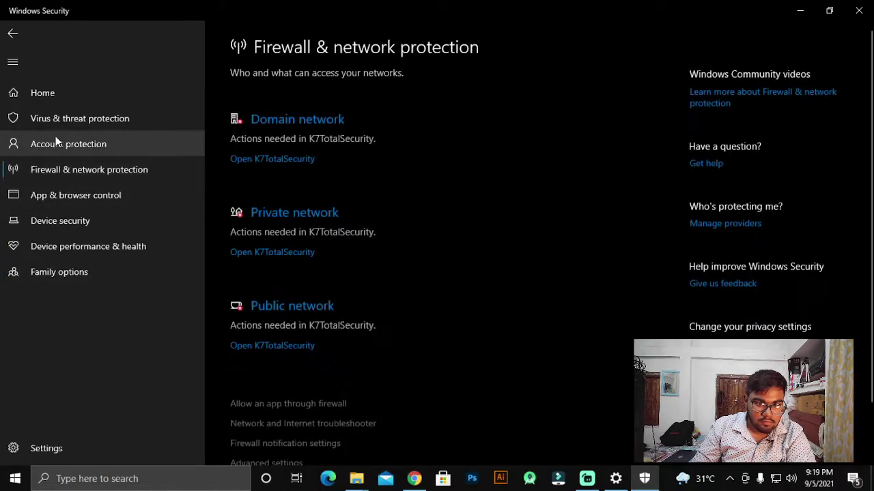
pyautogui.click(56, 140)
pyautogui.click(74, 120)
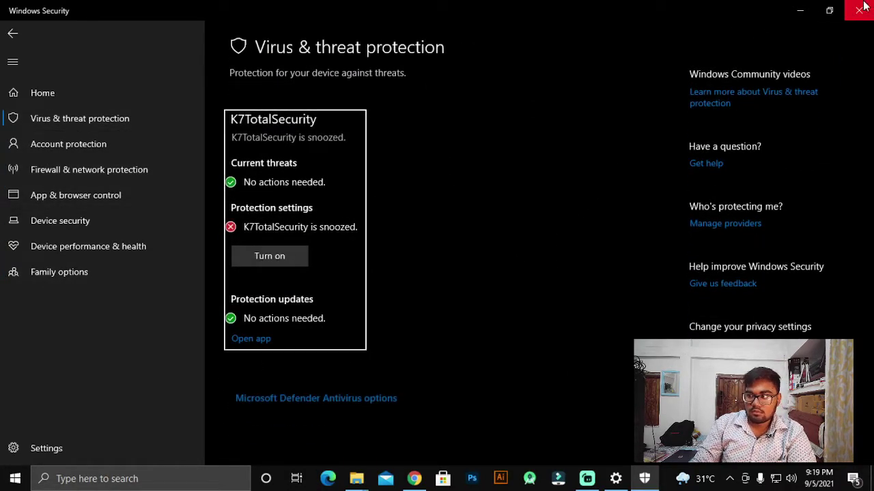
# Put away Windows Security, close Settings and launch the QuartusSetupWeb-13.1.0.162 installer from the Downloads folder.
pyautogui.click(800, 10)
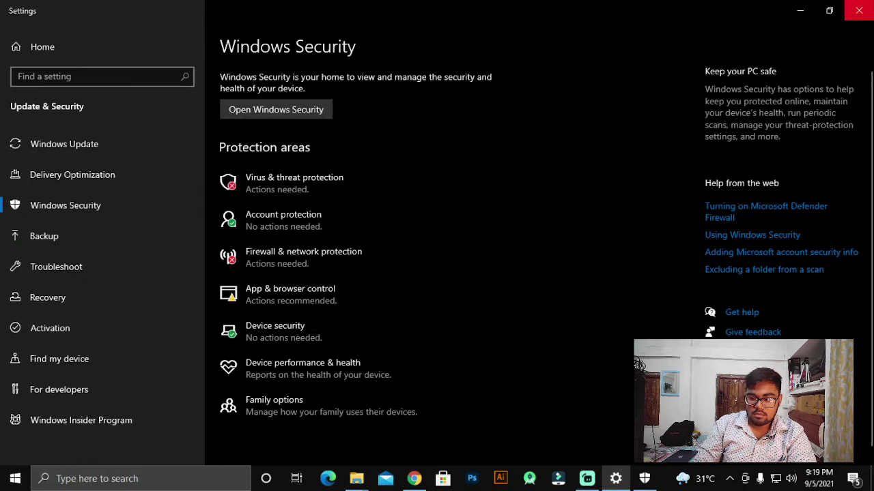
pyautogui.click(865, 6)
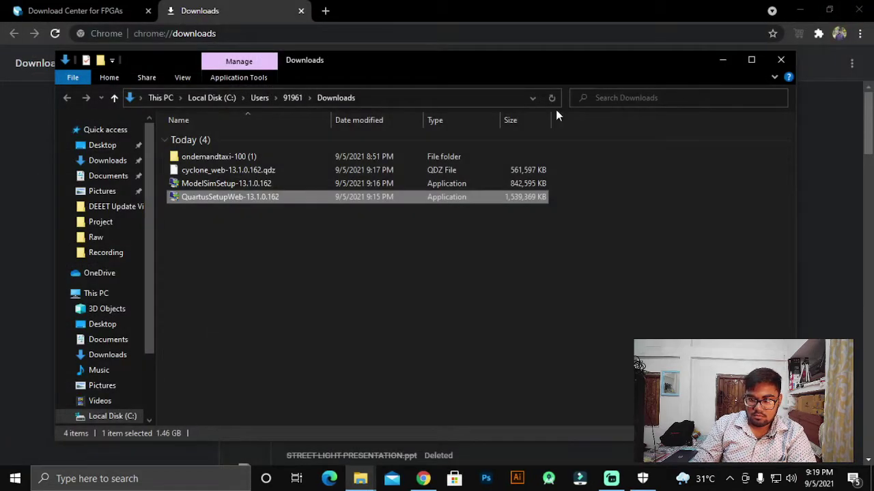
pyautogui.doubleClick(352, 196)
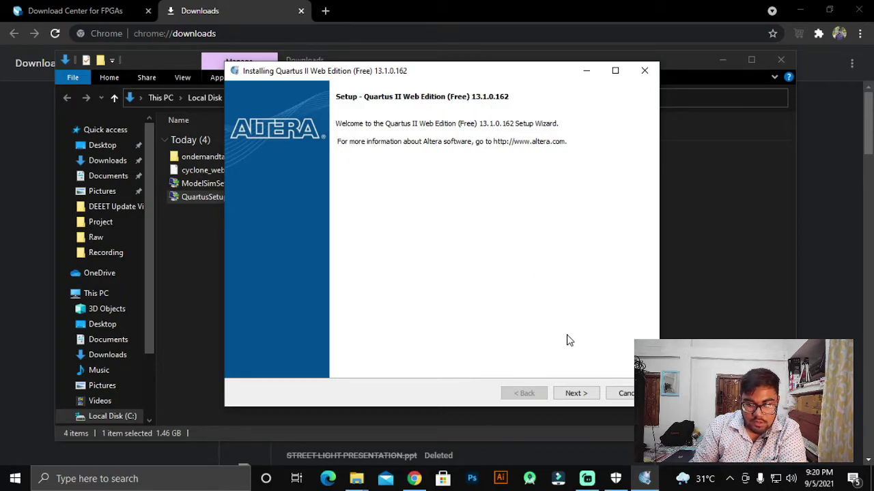
# Accept the Quartus II Web Edition license agreement in the setup wizard and proceed to the installation directory page.
pyautogui.click(582, 394)
pyautogui.click(342, 361)
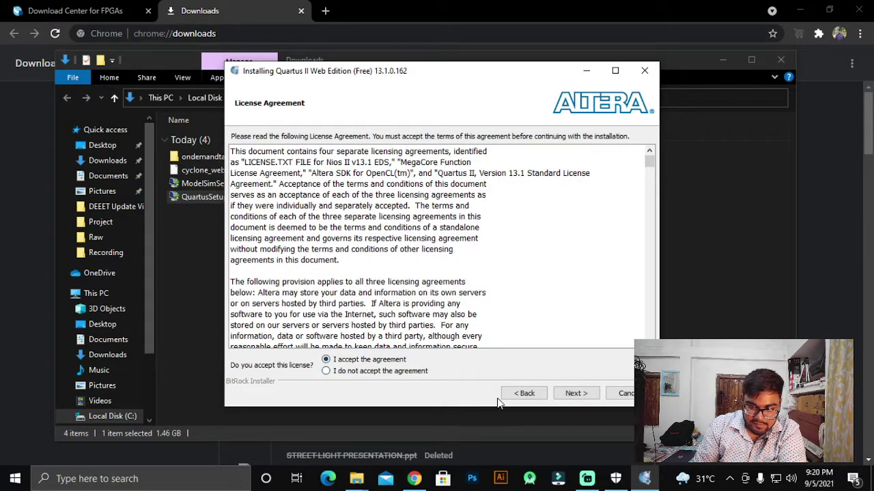
pyautogui.scroll(-5, 557, 295)
pyautogui.scroll(-15, 557, 294)
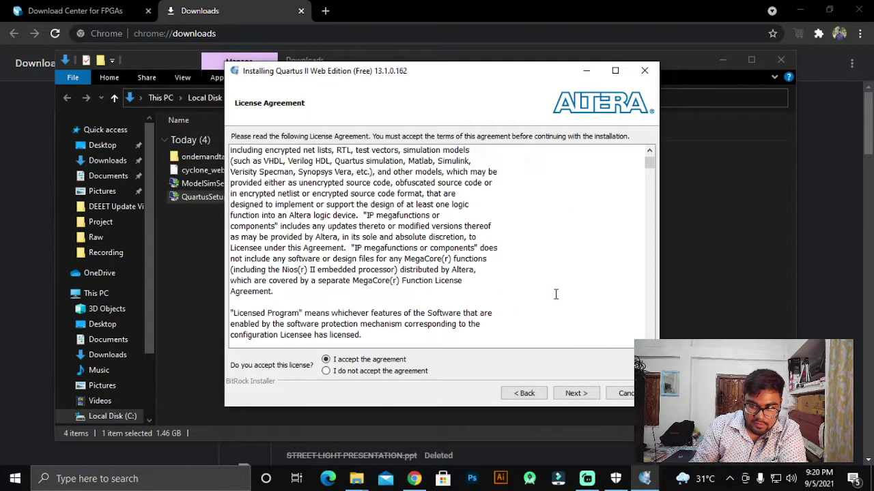
pyautogui.moveTo(649, 163); pyautogui.dragTo(649, 334)
pyautogui.click(576, 393)
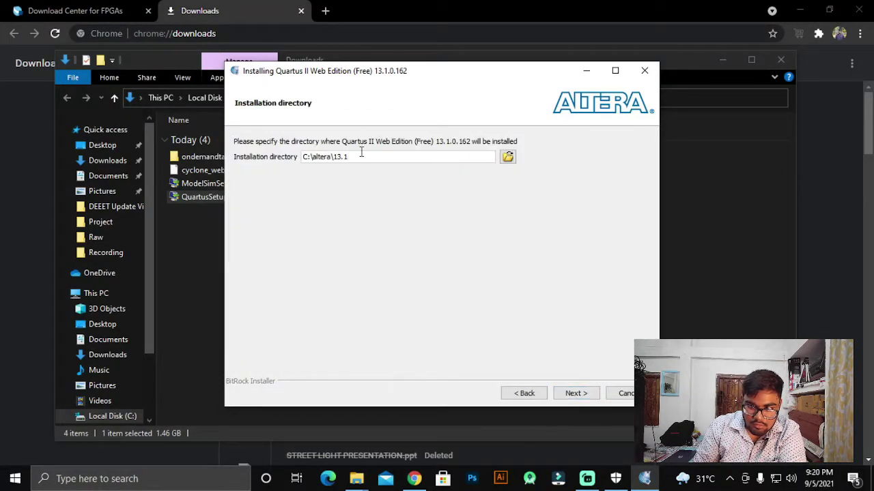
# Browse for an installation directory and set it to the Downloads folder.
pyautogui.click(507, 158)
pyautogui.moveTo(494, 144); pyautogui.dragTo(490, 232)
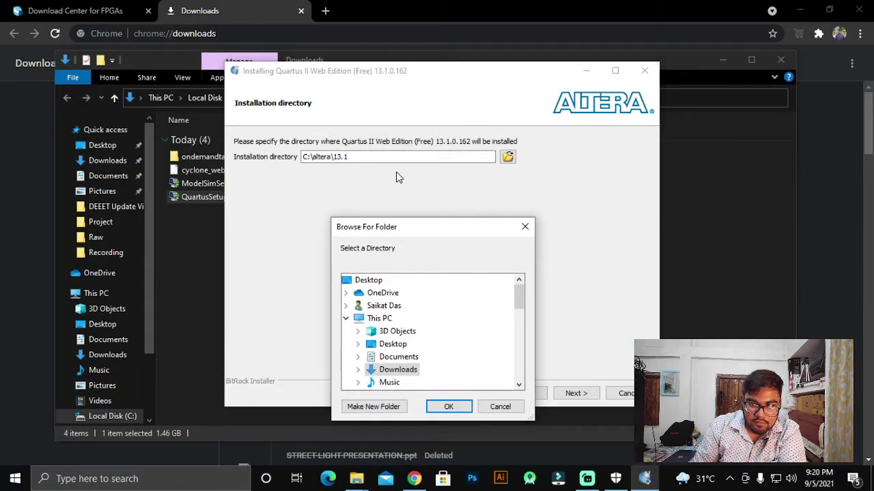
pyautogui.moveTo(408, 218); pyautogui.dragTo(392, 131)
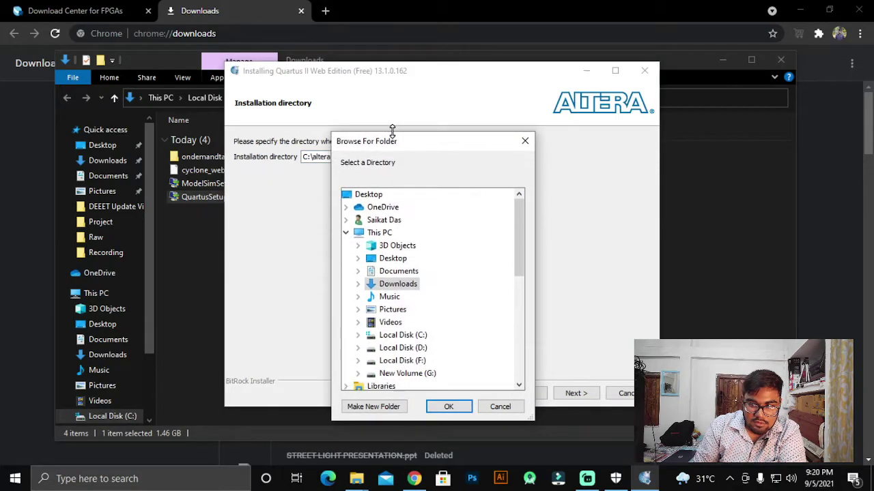
pyautogui.click(452, 407)
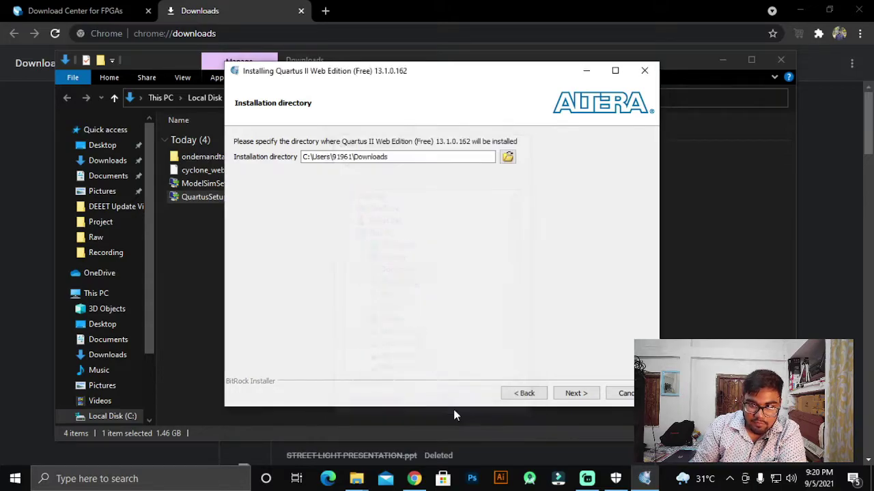
# Set the installation directory to New Volume (G:) and continue with the preselected components, including Cyclone III/IV and ModelSim-Altera Starter Edition (Free).
pyautogui.click(507, 157)
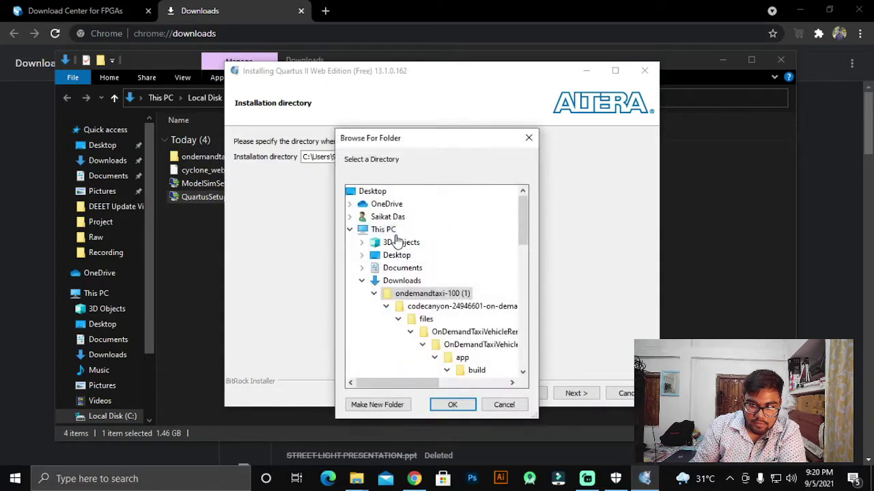
pyautogui.click(363, 280)
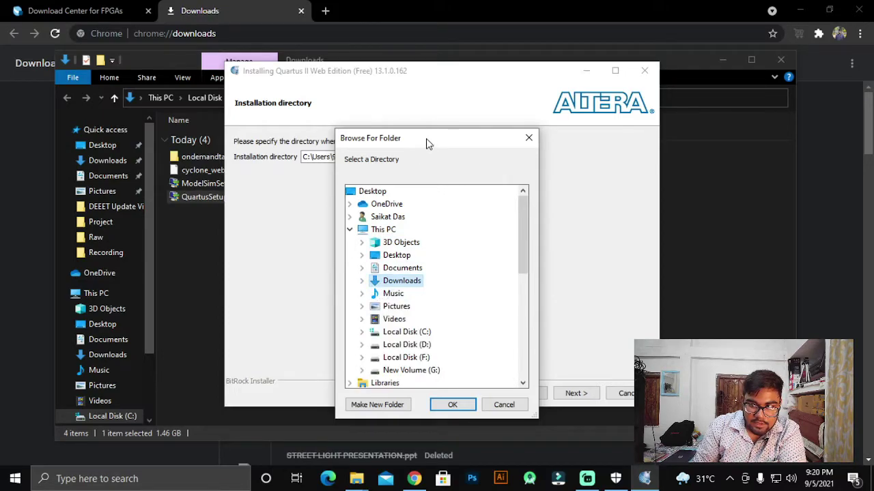
pyautogui.moveTo(427, 143); pyautogui.dragTo(533, 118)
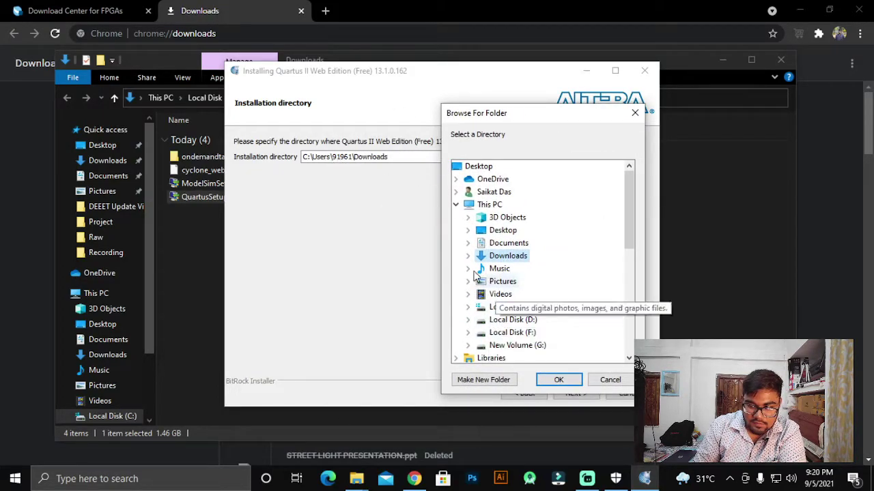
pyautogui.doubleClick(539, 348)
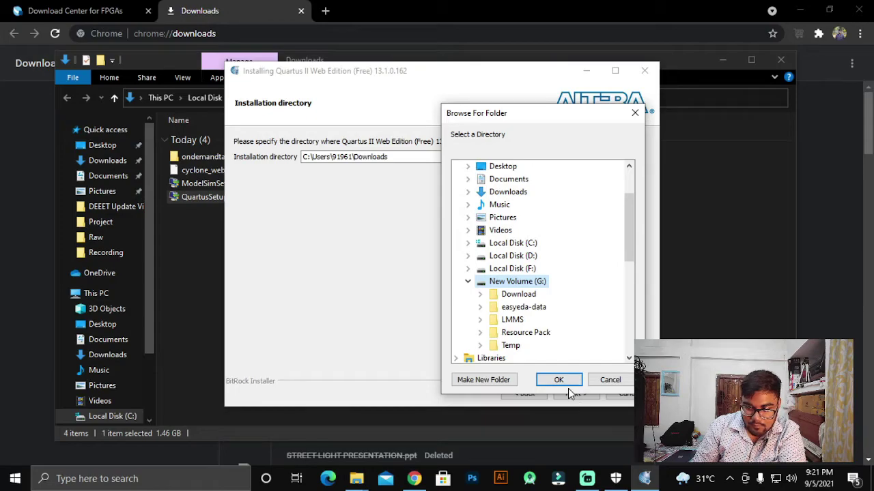
pyautogui.click(568, 380)
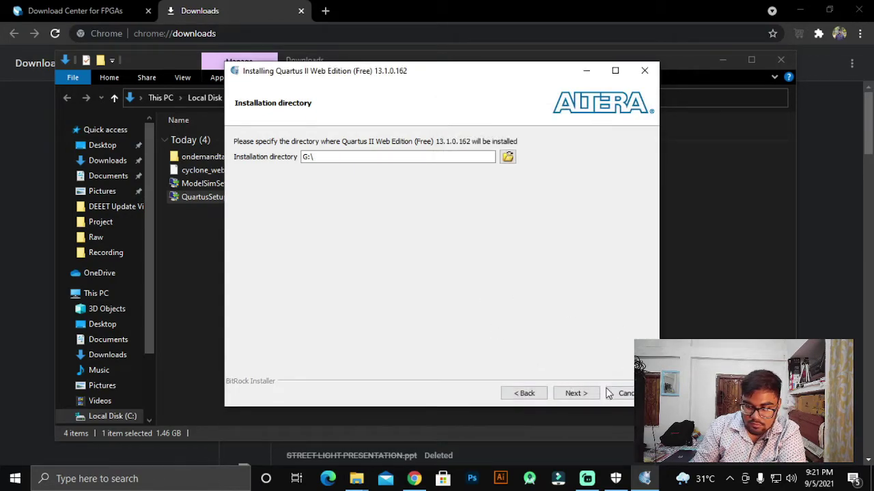
pyautogui.click(311, 158)
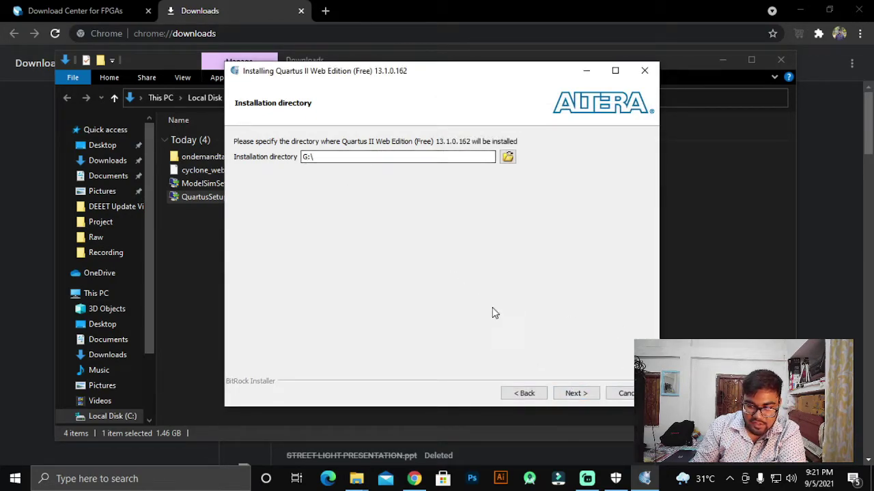
pyautogui.click(575, 394)
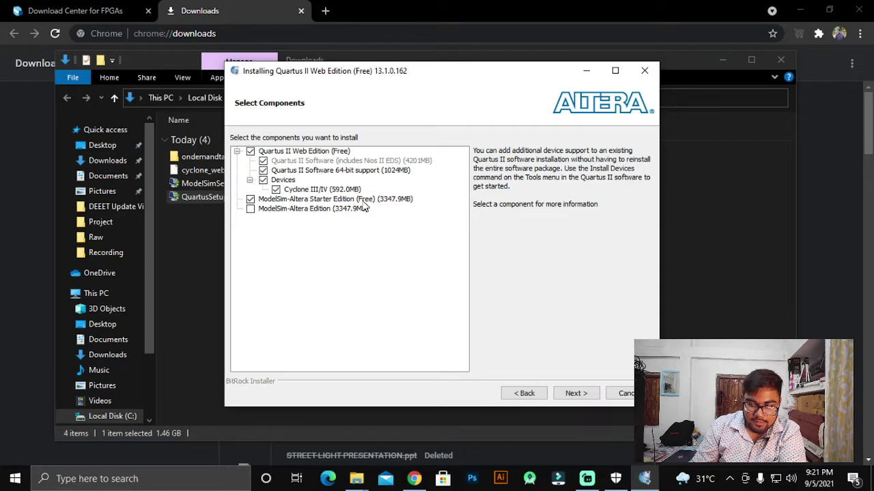
pyautogui.click(577, 393)
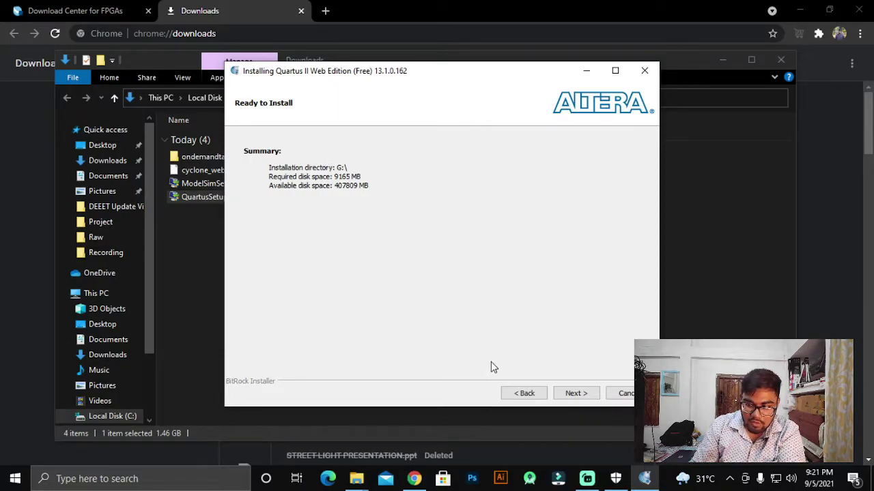
# Go back through the setup pages to the license agreement, accept it and return to the Ready to Install summary.
pyautogui.click(526, 394)
pyautogui.click(525, 394)
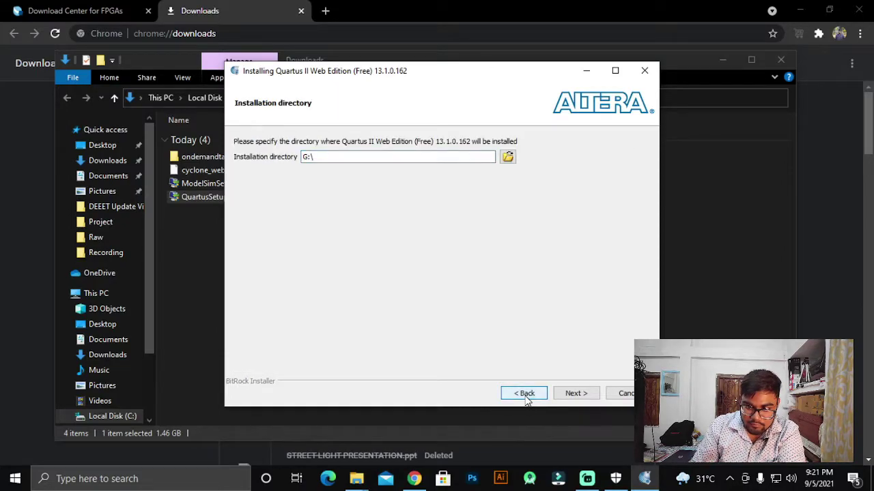
pyautogui.click(526, 394)
pyautogui.click(400, 361)
pyautogui.click(578, 393)
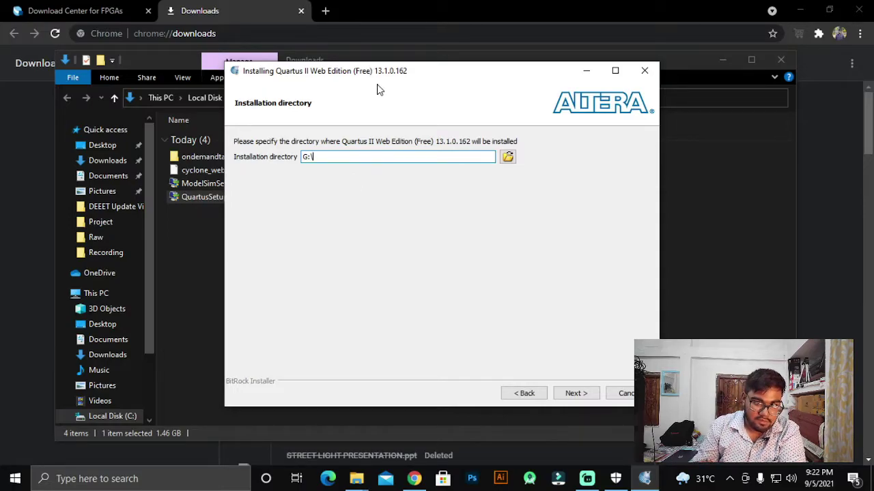
pyautogui.click(587, 395)
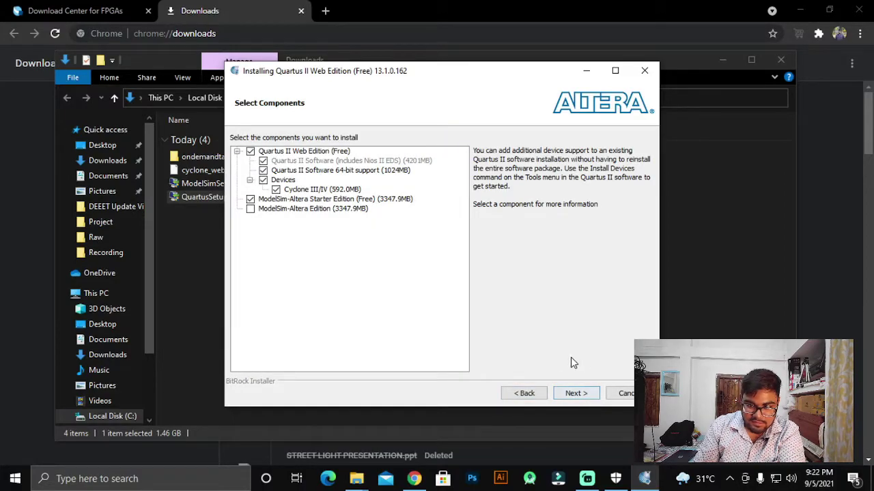
pyautogui.click(577, 396)
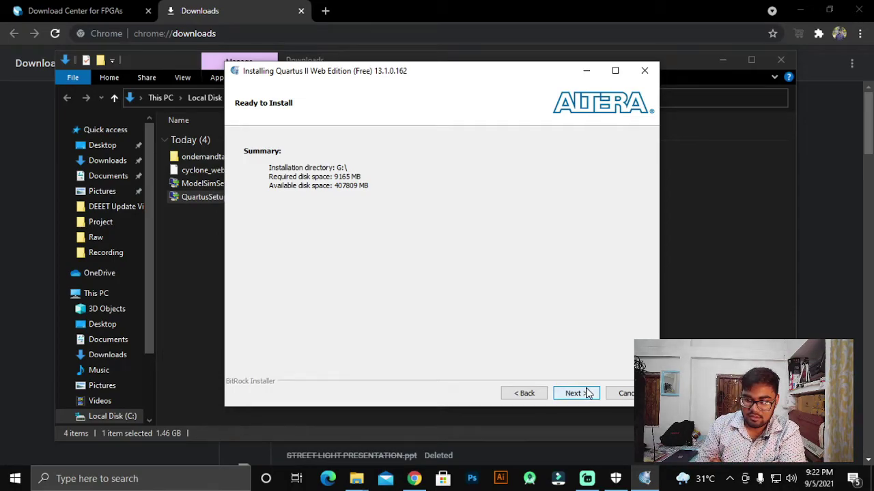
# Install Quartus II Web Edition and finish the setup with Create shortcuts on Desktop and Launch Quartus II (64-bit) enabled.
pyautogui.click(587, 393)
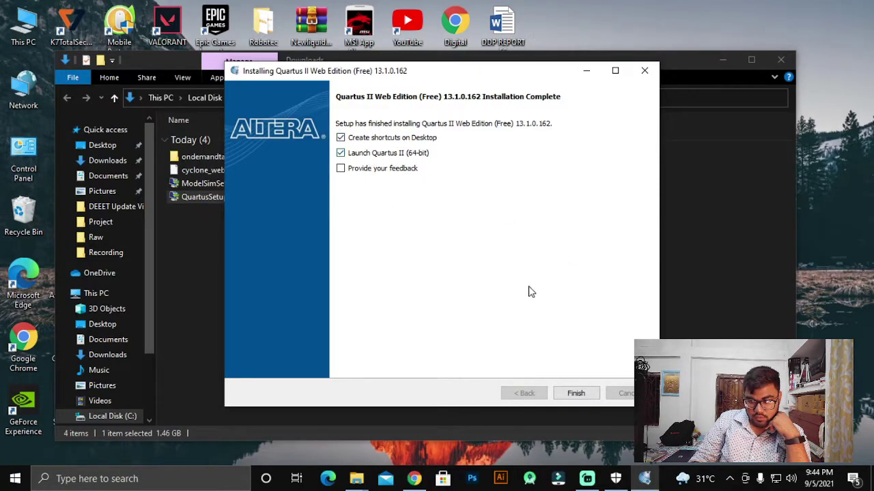
pyautogui.click(577, 395)
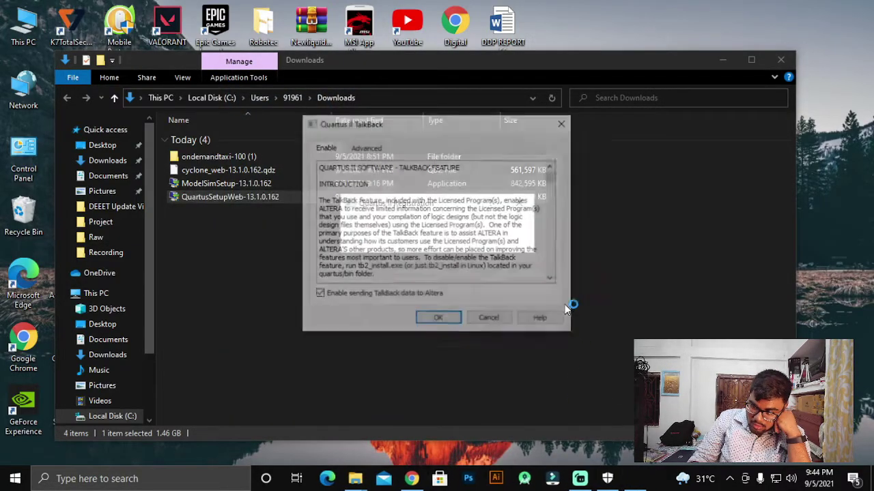
# Choose the Run the Quartus II software licensing option and confirm the TalkBack dialog with sending data to Altera enabled.
pyautogui.click(438, 319)
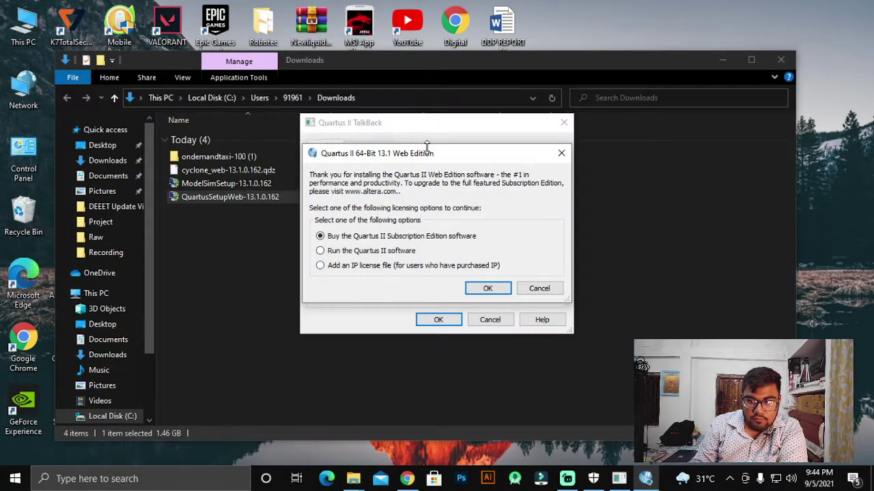
pyautogui.moveTo(430, 161); pyautogui.dragTo(451, 163)
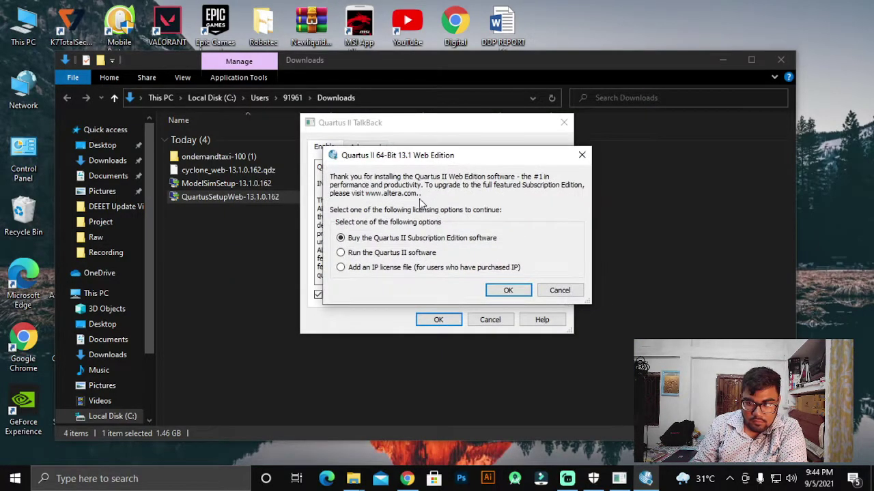
pyautogui.click(391, 255)
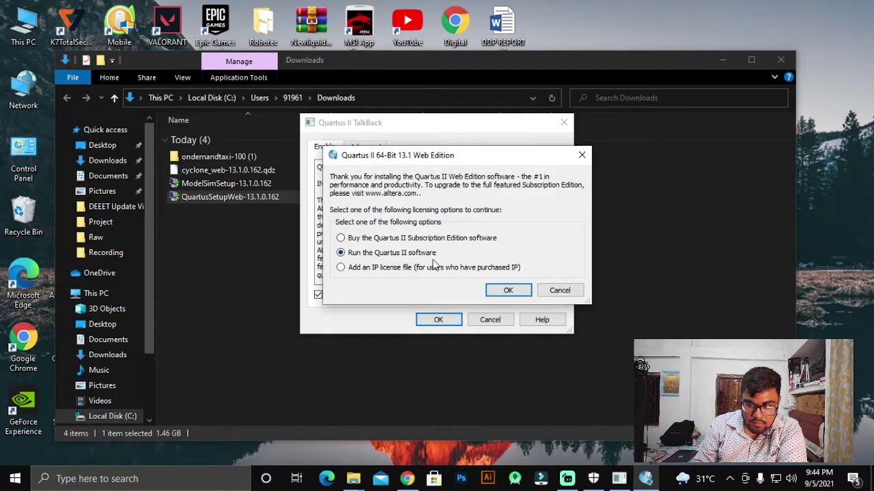
pyautogui.click(508, 290)
pyautogui.click(438, 319)
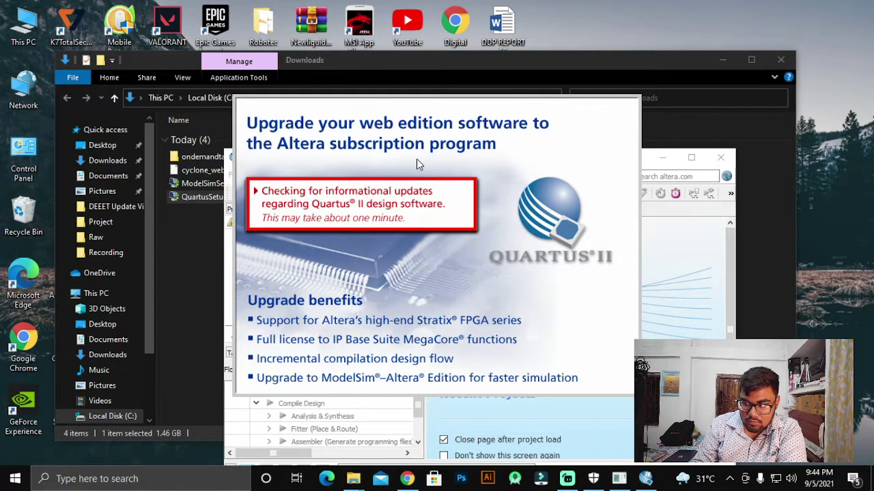
# Bring the Quartus II main window to the front and maximize it.
pyautogui.click(703, 284)
pyautogui.moveTo(560, 157); pyautogui.dragTo(536, 11)
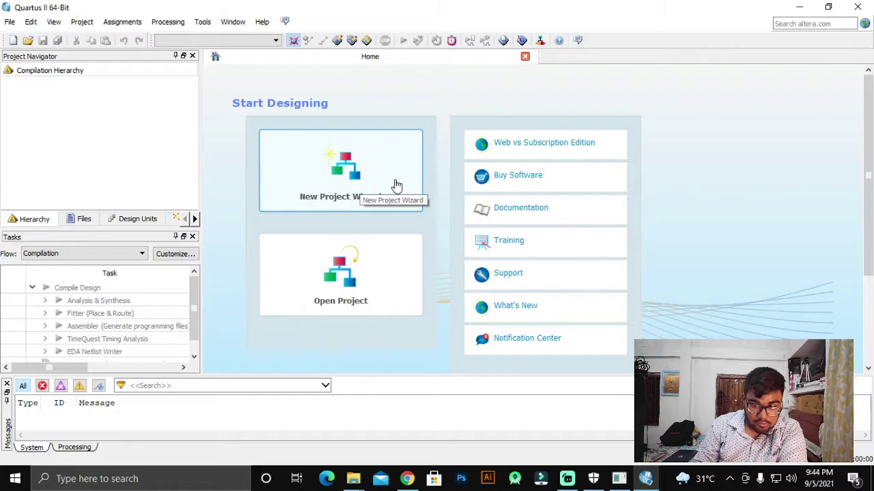
# Start a new project in the New Project Wizard, name it Mux, and continue past Add Files without adding any design files.
pyautogui.click(374, 161)
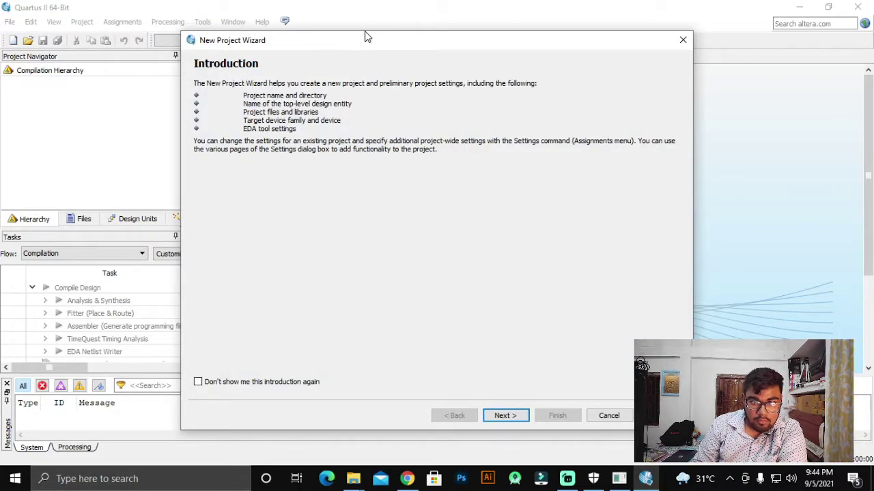
pyautogui.click(505, 415)
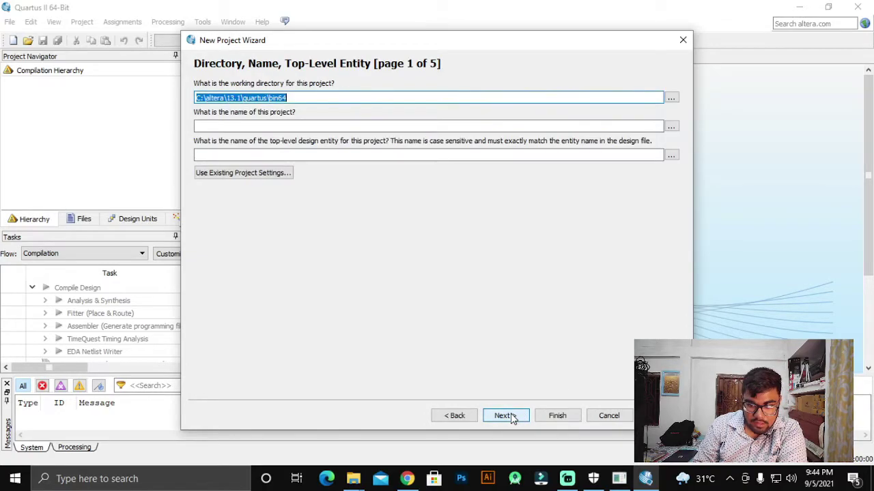
pyautogui.click(318, 127)
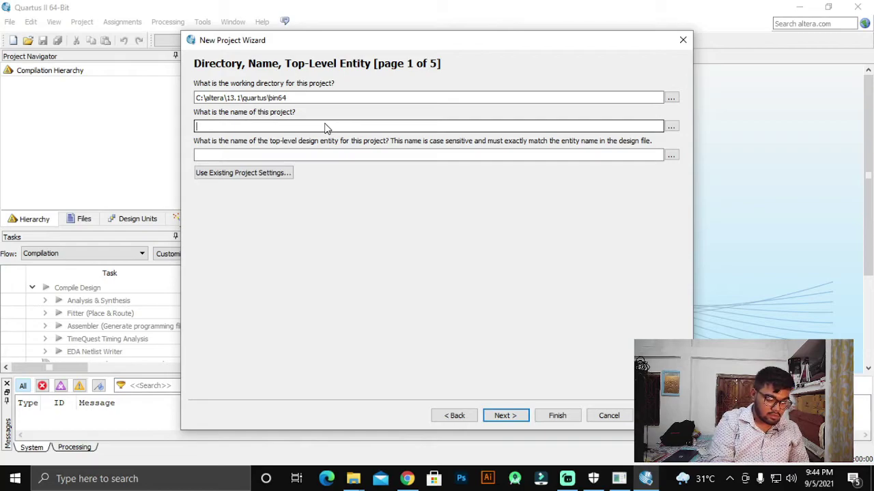
pyautogui.write('Mux')
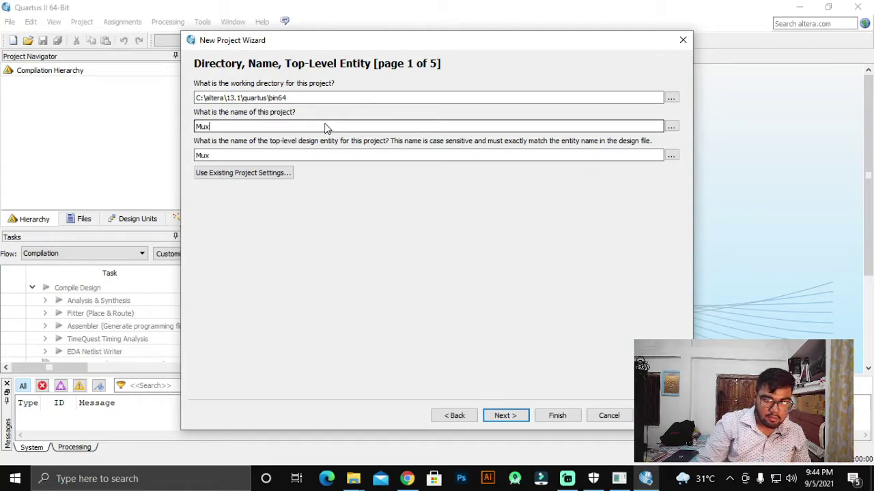
pyautogui.click(506, 416)
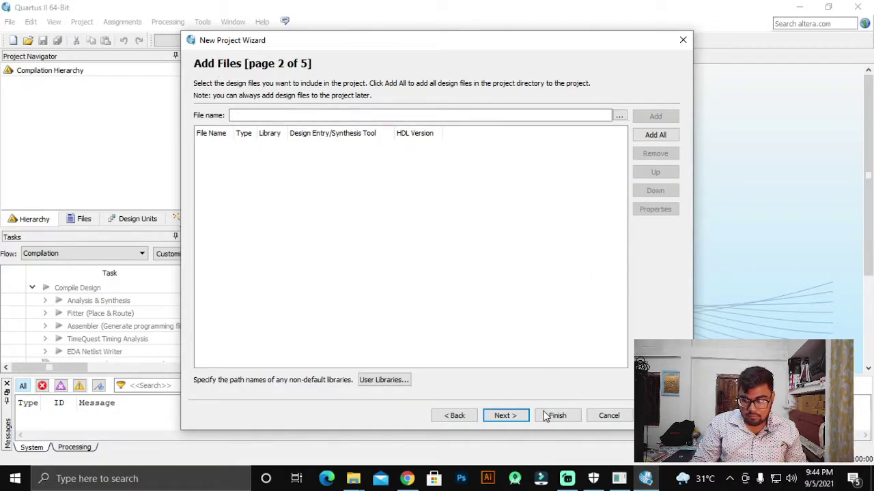
pyautogui.click(517, 416)
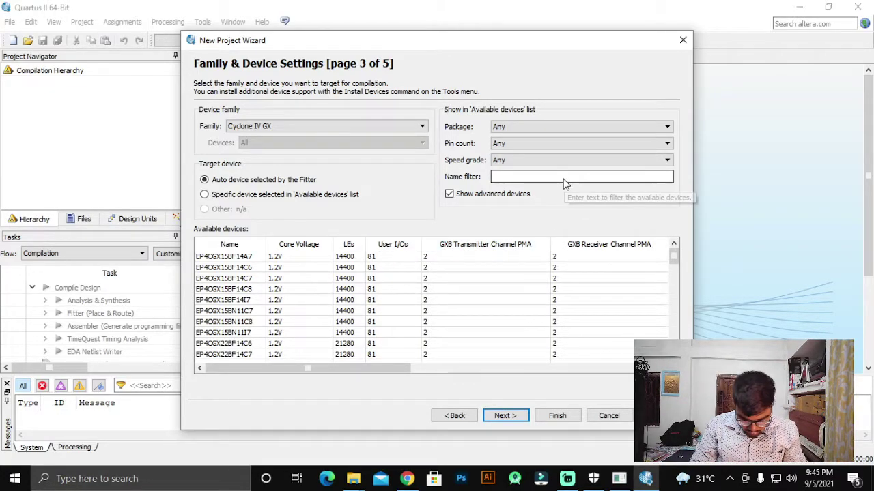
# Filter the available devices by EP4CGX150DF31C7, select that Cyclone IV GX device as the target and continue to the EDA tool settings.
pyautogui.write('EP')
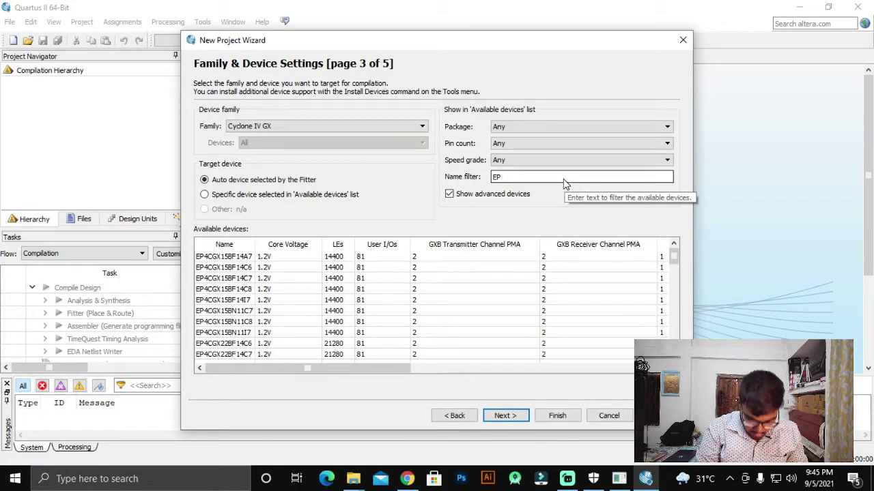
pyautogui.write('4CX')
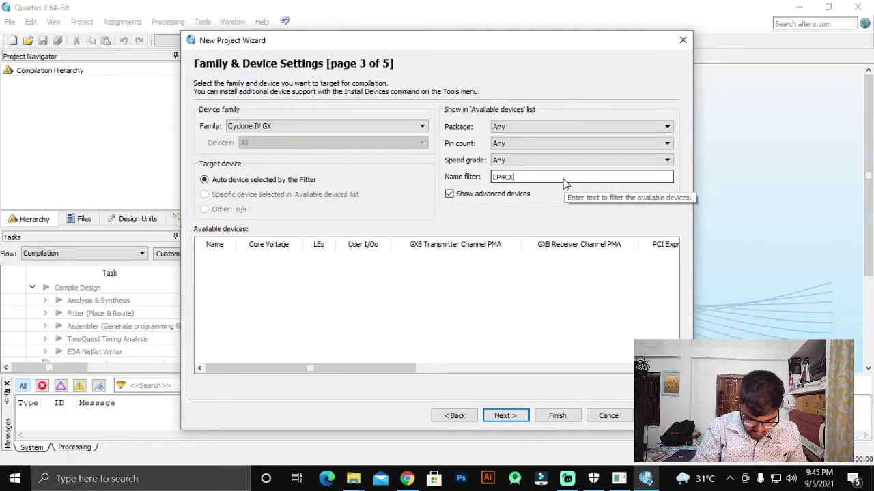
pyautogui.press('BackSpace')
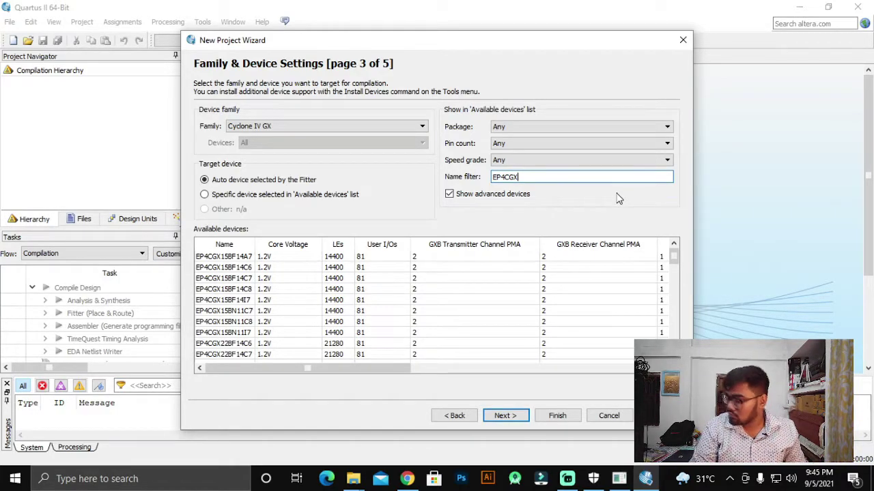
pyautogui.write('150')
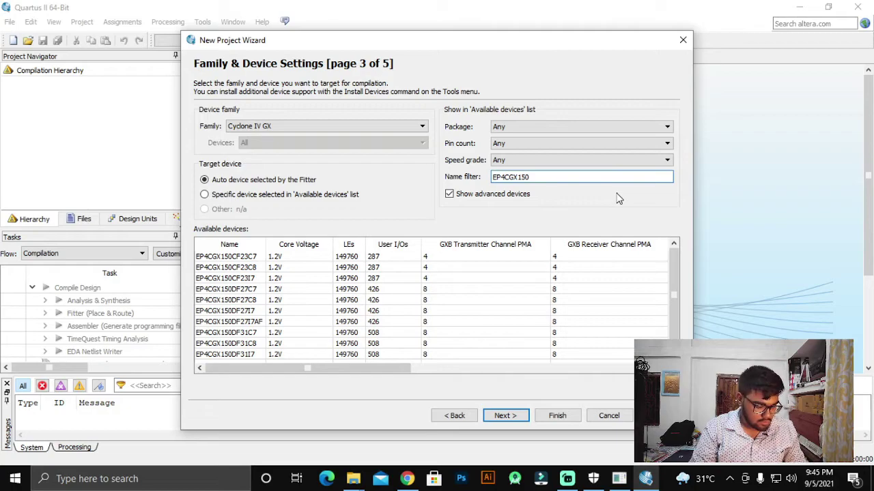
pyautogui.write('DF')
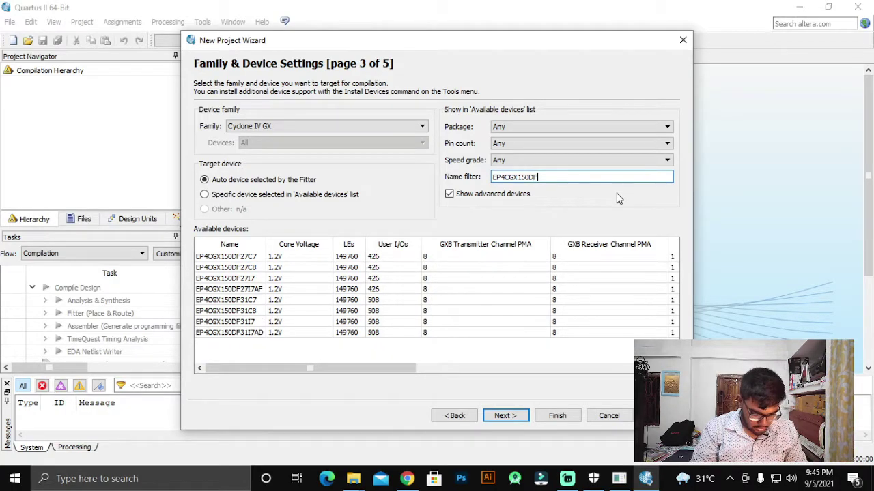
pyautogui.write('31C7')
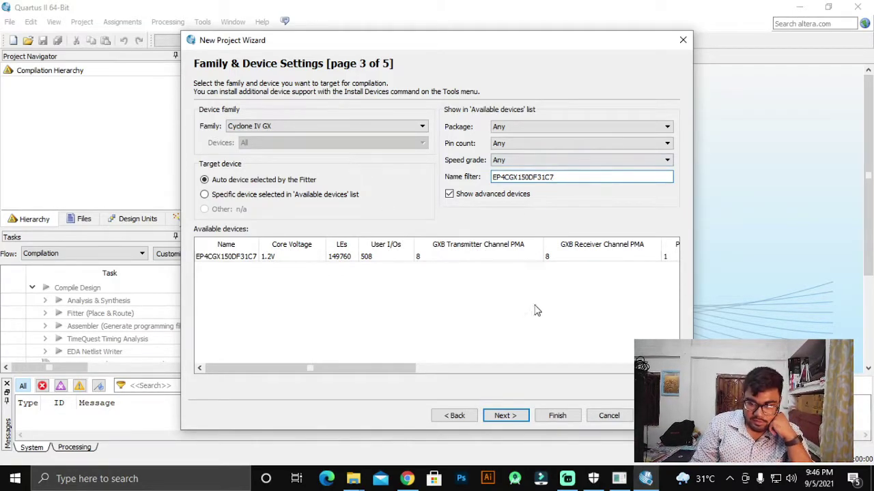
pyautogui.click(282, 257)
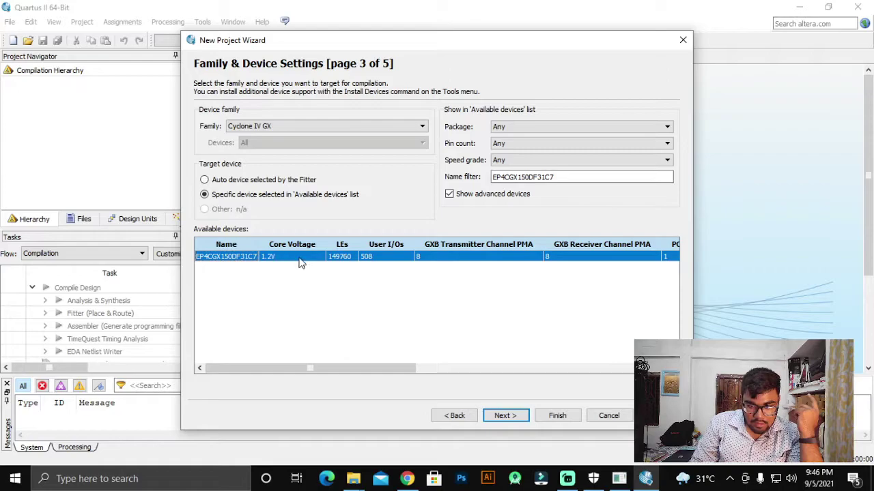
pyautogui.click(514, 418)
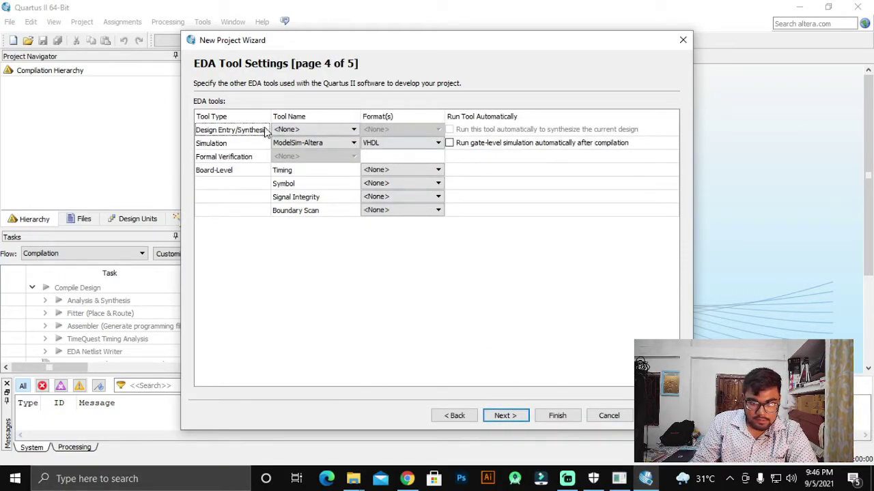
# Keep ModelSim-Altera with the VHDL format as the simulation tool and finish creating the project.
pyautogui.click(346, 132)
pyautogui.click(350, 131)
pyautogui.click(400, 145)
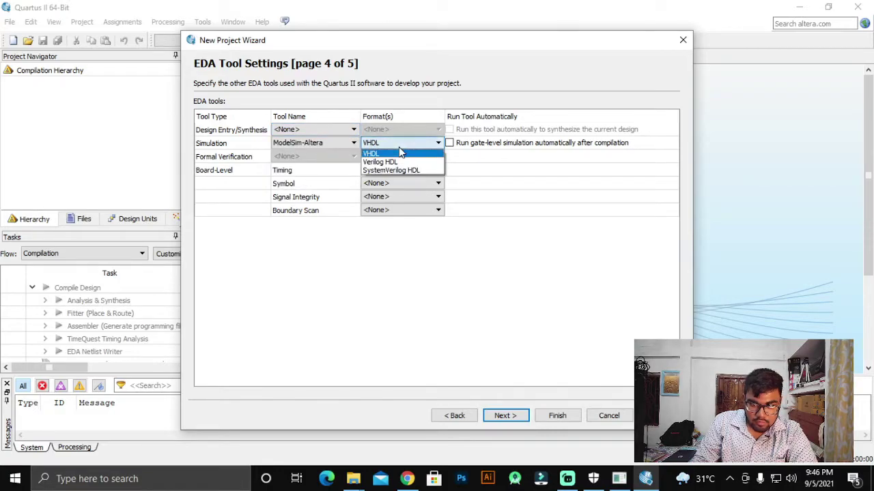
pyautogui.click(406, 147)
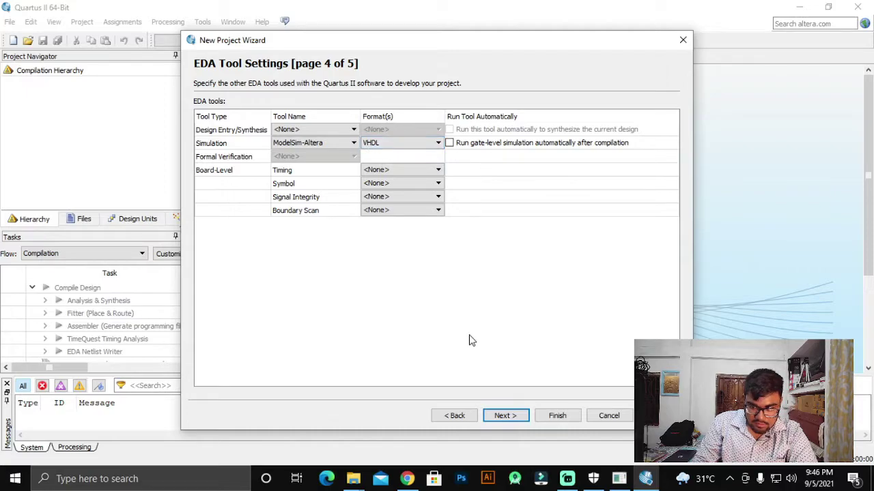
pyautogui.click(517, 416)
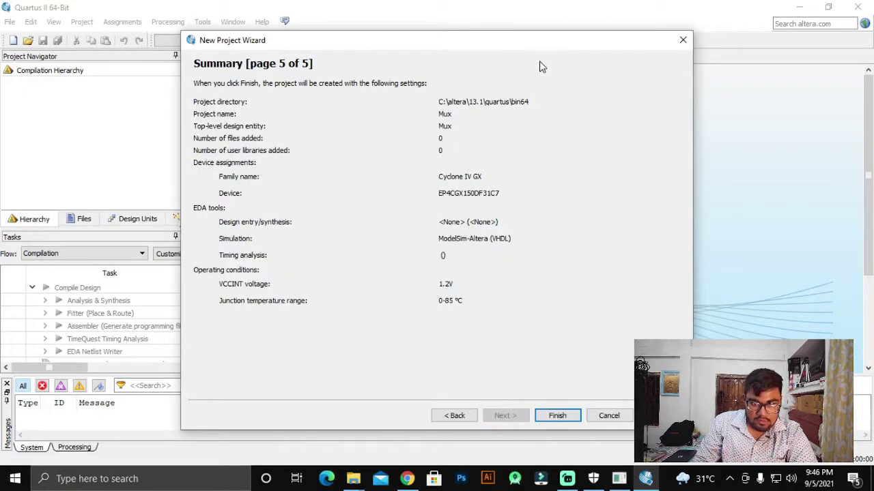
pyautogui.click(558, 416)
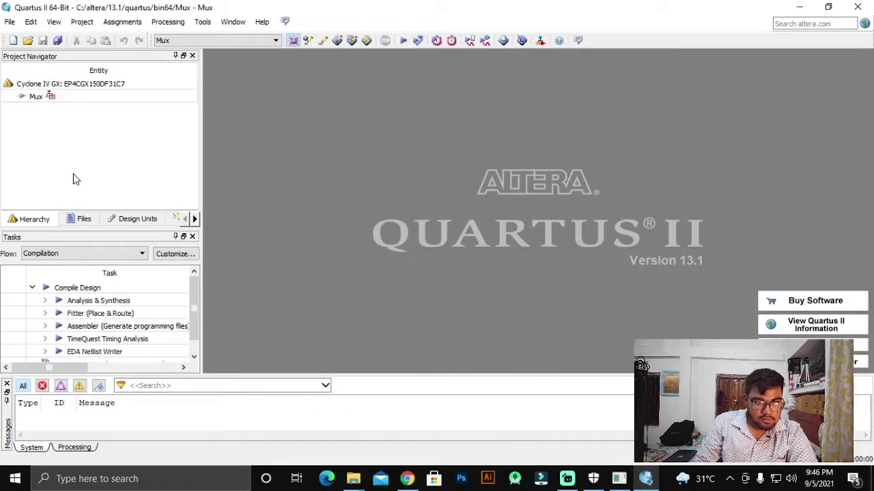
# Open the Mux entity's source from the project hierarchy and examine its parameters and subdesign code.
pyautogui.doubleClick(49, 95)
pyautogui.scroll(-7, 392, 189)
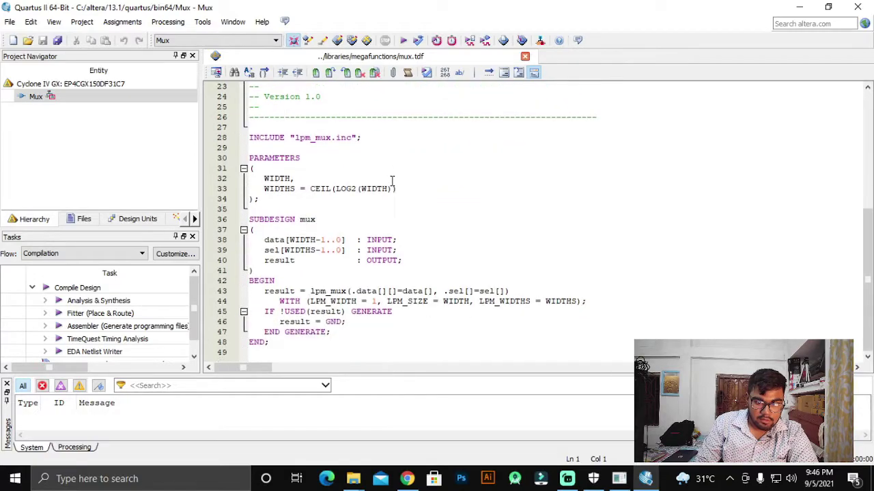
pyautogui.moveTo(376, 322); pyautogui.dragTo(333, 188)
pyautogui.click(628, 230)
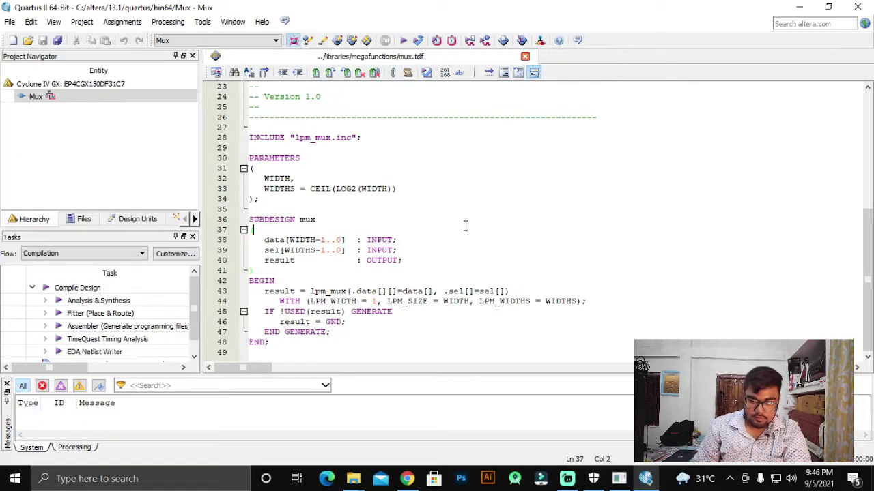
pyautogui.click(570, 480)
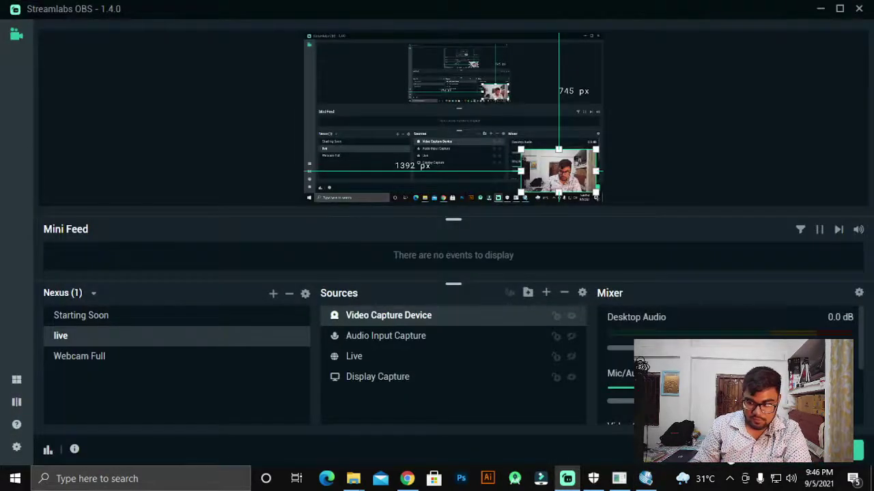